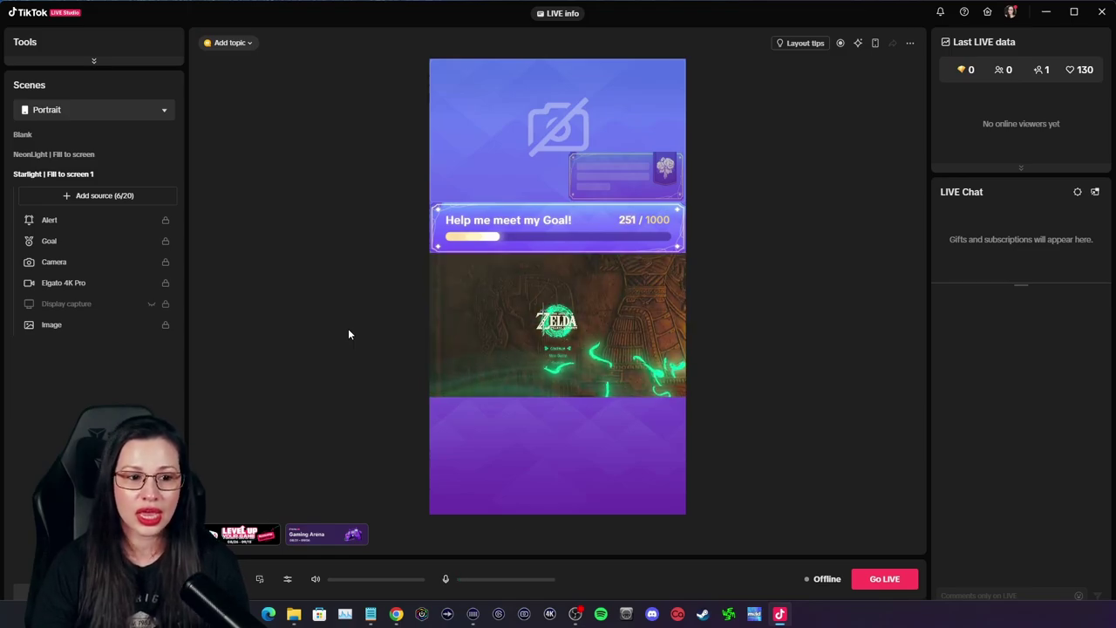
- Try the dual portrait-and-landscape scene layout, then switch back to the portrait layout
{"action": "left_click", "coordinate": [94, 61]}
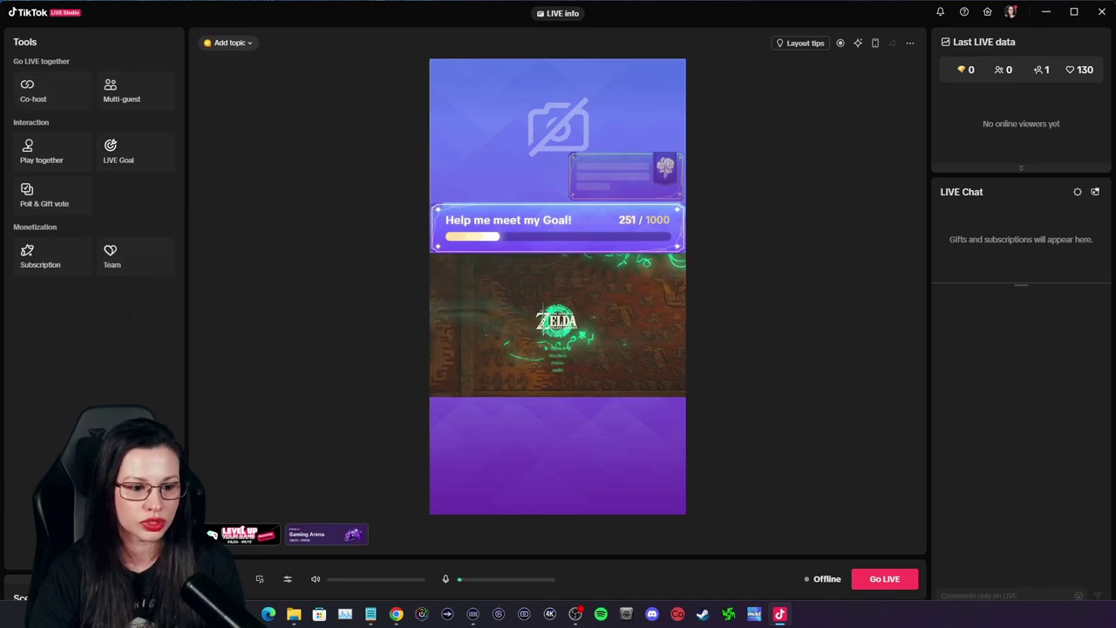
{"action": "left_click", "coordinate": [94, 284]}
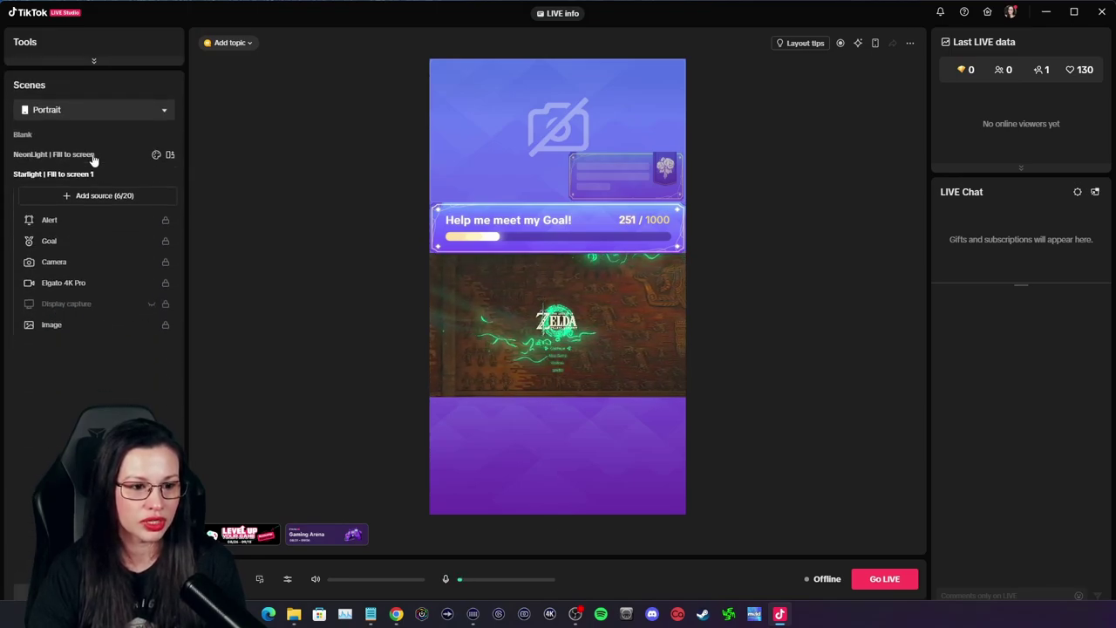
{"action": "left_click", "coordinate": [112, 111]}
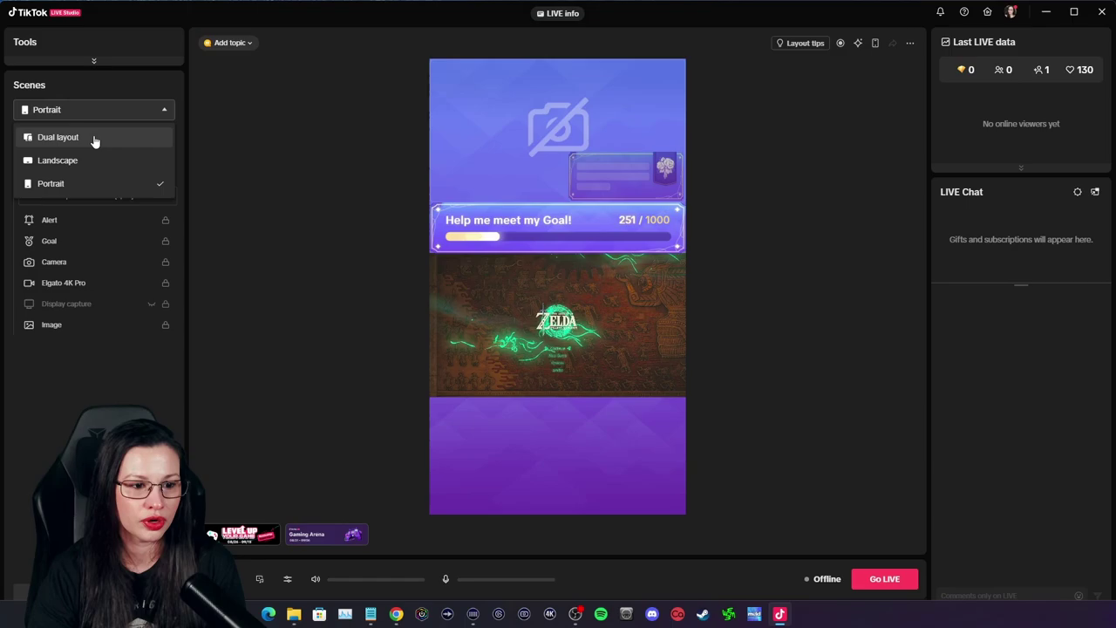
{"action": "left_click", "coordinate": [94, 139]}
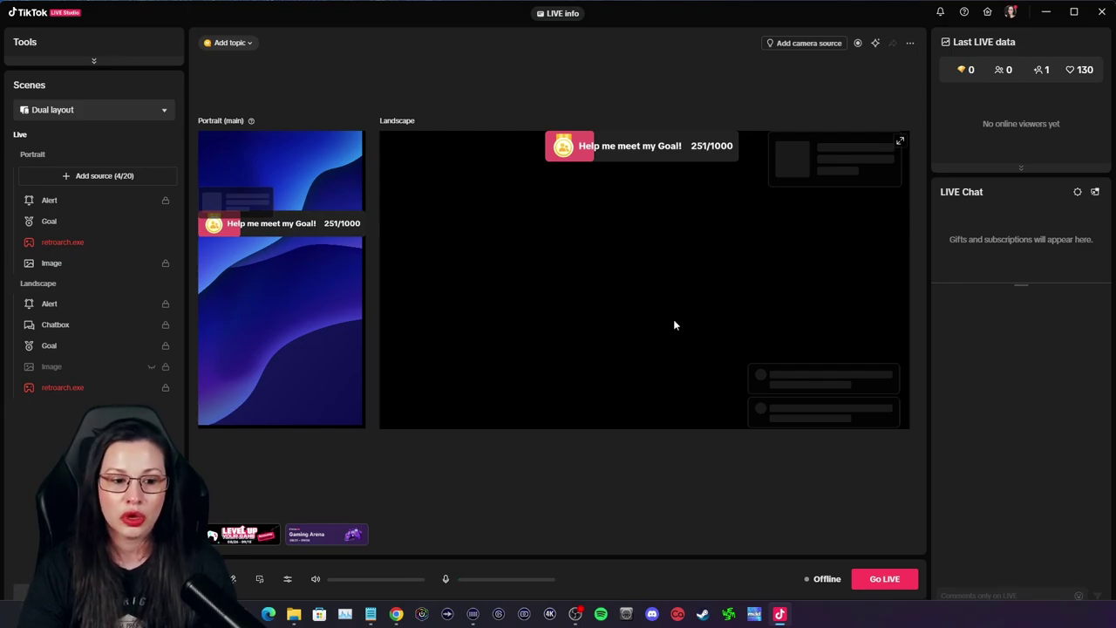
{"action": "left_click", "coordinate": [144, 110]}
{"action": "left_click", "coordinate": [89, 184]}
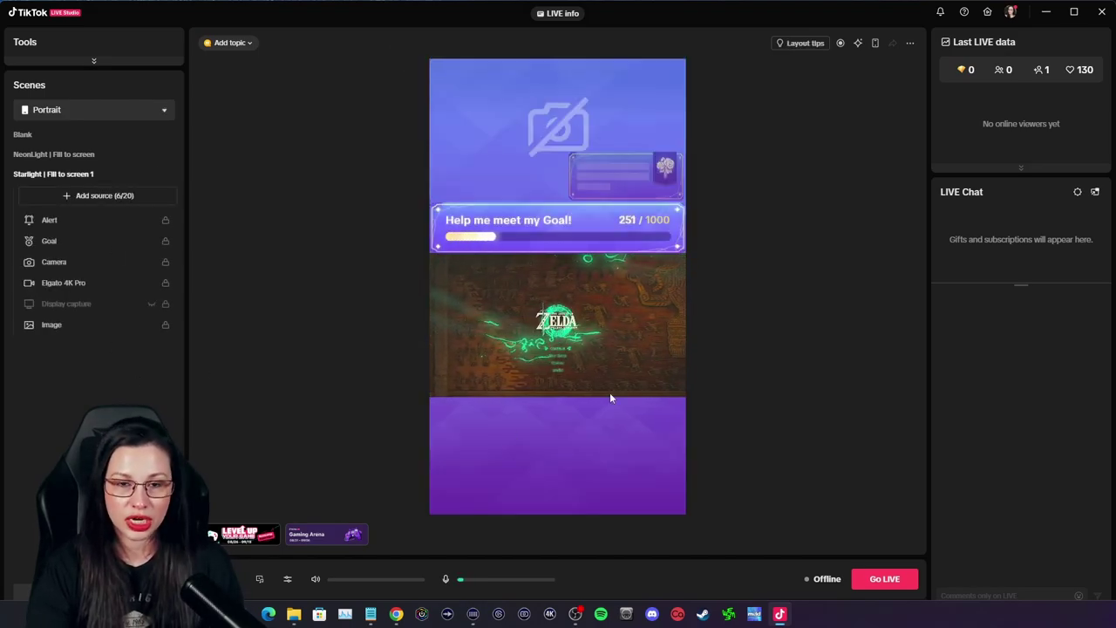
- Select the NeonLight | Fill to screen scene, then delete the Blank scene and confirm
{"action": "left_click", "coordinate": [62, 157]}
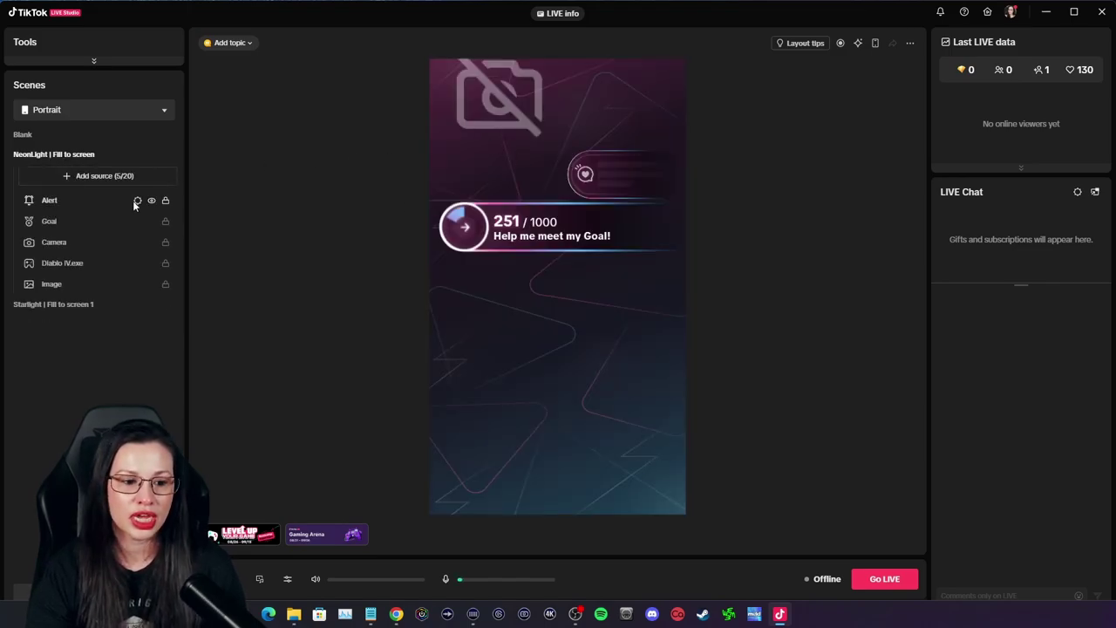
{"action": "right_click", "coordinate": [80, 138]}
{"action": "left_click", "coordinate": [127, 252]}
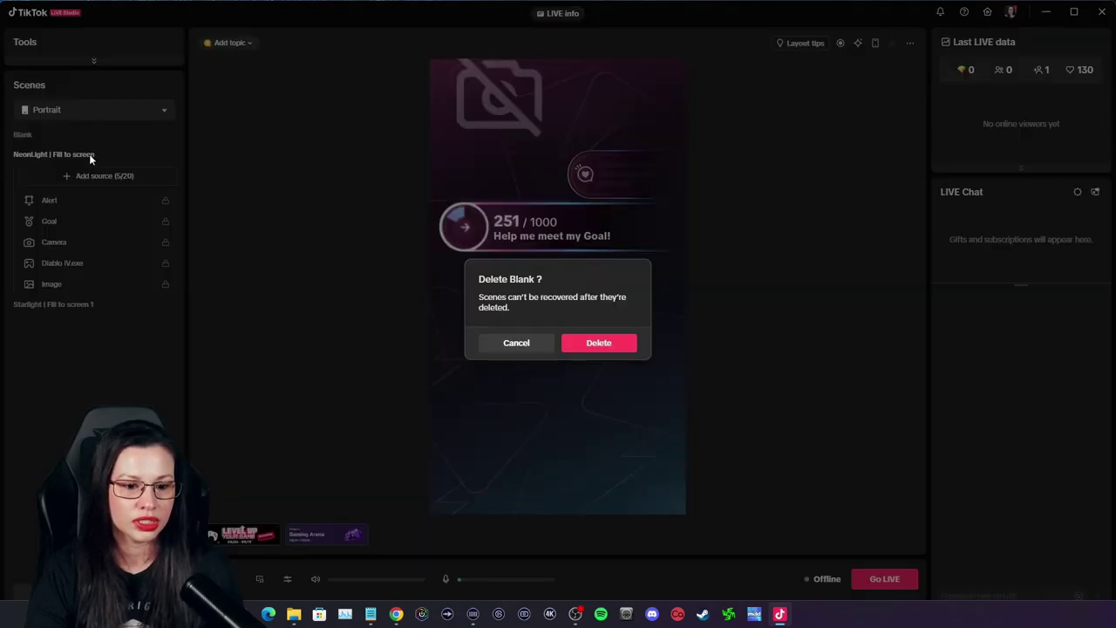
{"action": "left_click", "coordinate": [619, 340]}
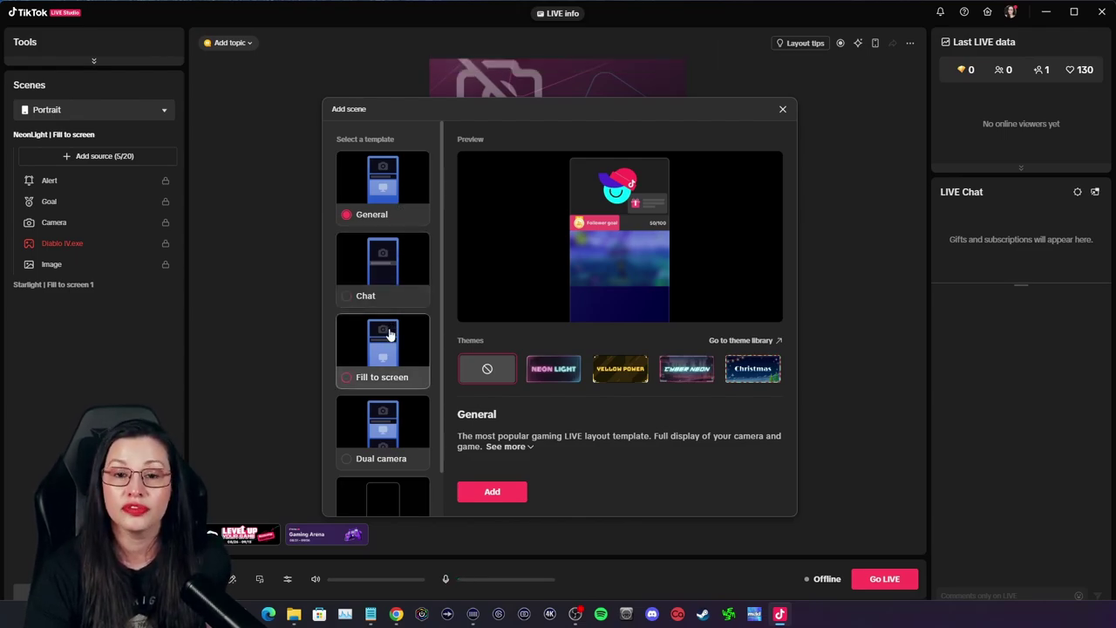
- Browse the scene templates, preview Chat, and pick the Fill to screen template
{"action": "scroll", "coordinate": [389, 357], "scroll_direction": "down", "scroll_amount": 2}
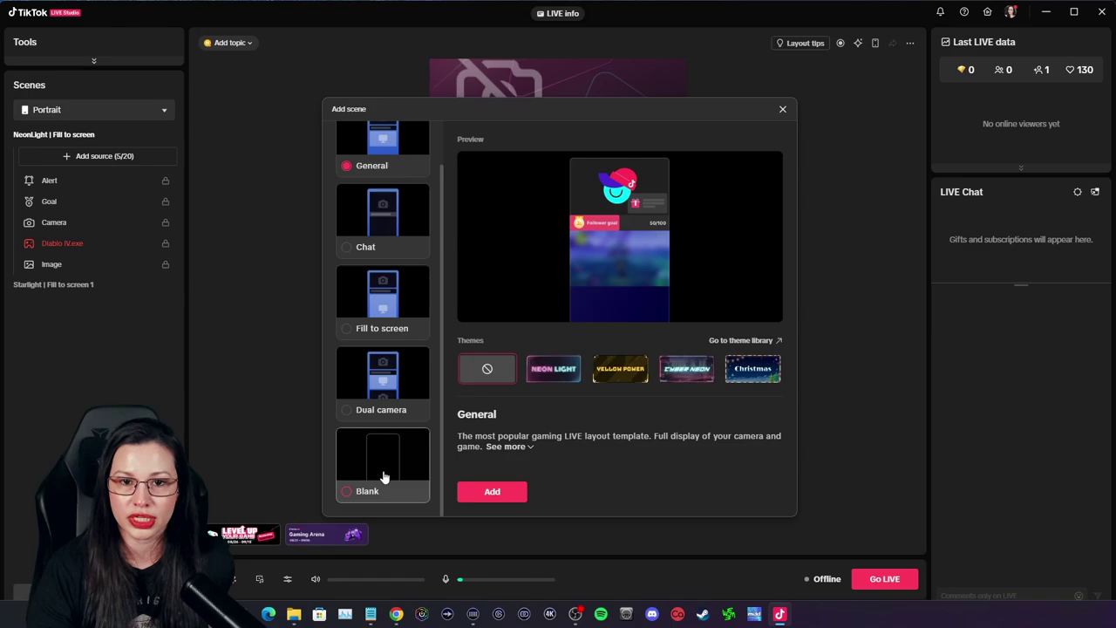
{"action": "scroll", "coordinate": [392, 324], "scroll_direction": "up", "scroll_amount": 2}
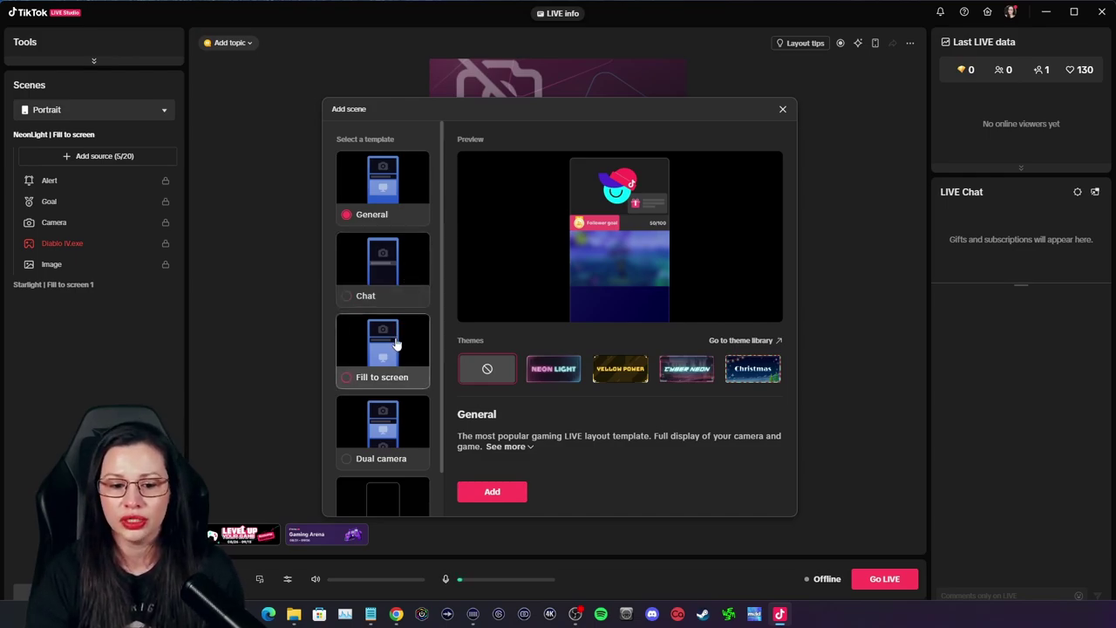
{"action": "left_click", "coordinate": [393, 272]}
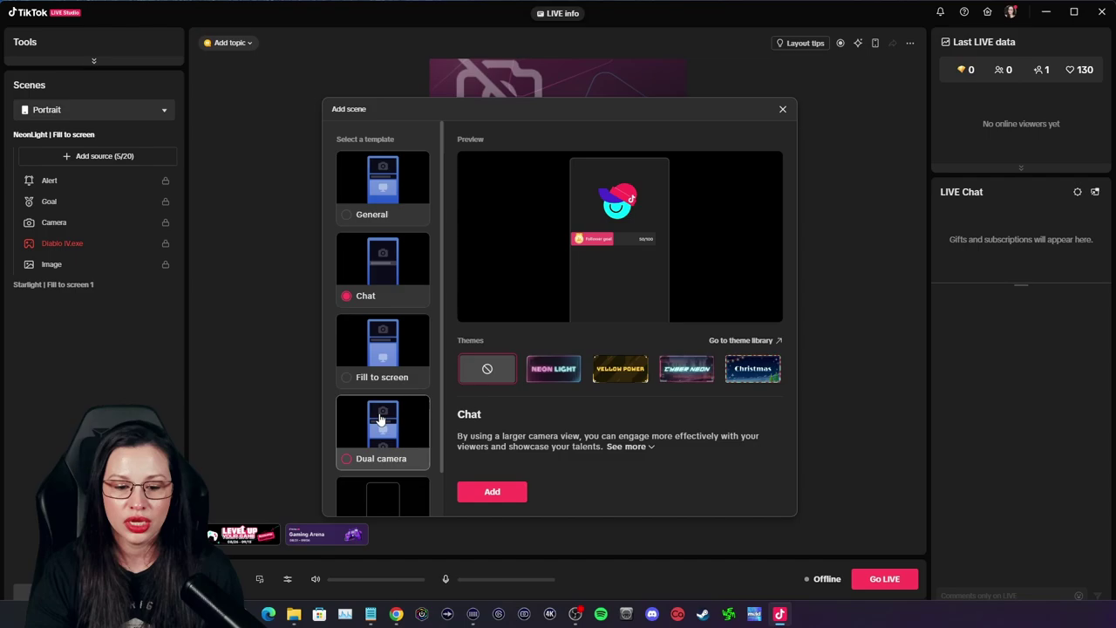
{"action": "left_click", "coordinate": [385, 377]}
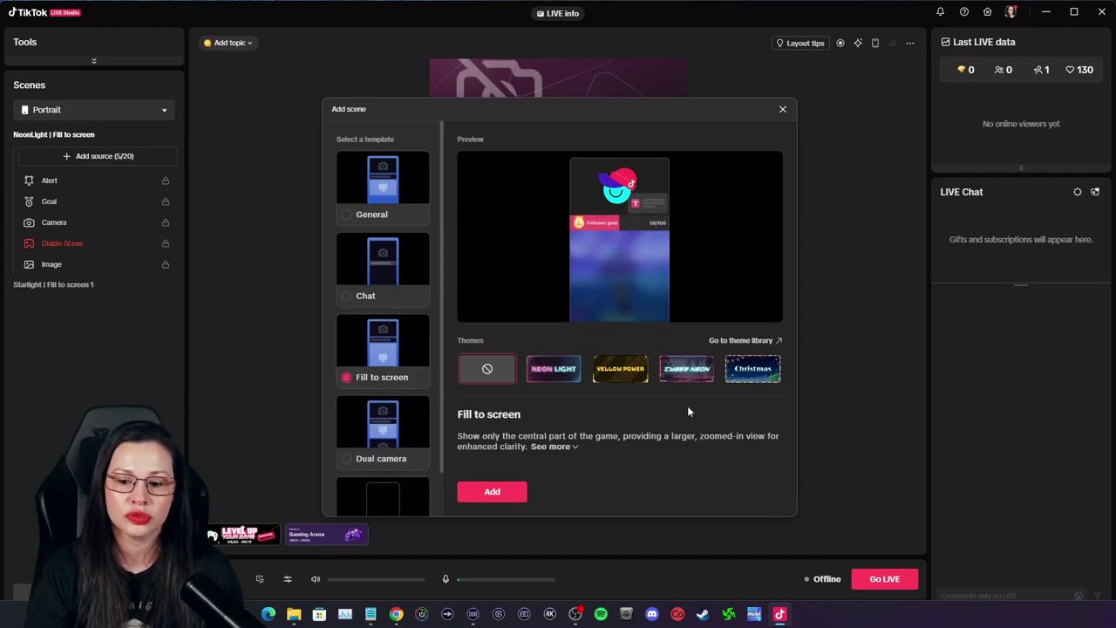
- From the theme library, add the Aurora theme's Fill to screen scene as Aurora | Fill to screen 2
{"action": "left_click", "coordinate": [748, 342]}
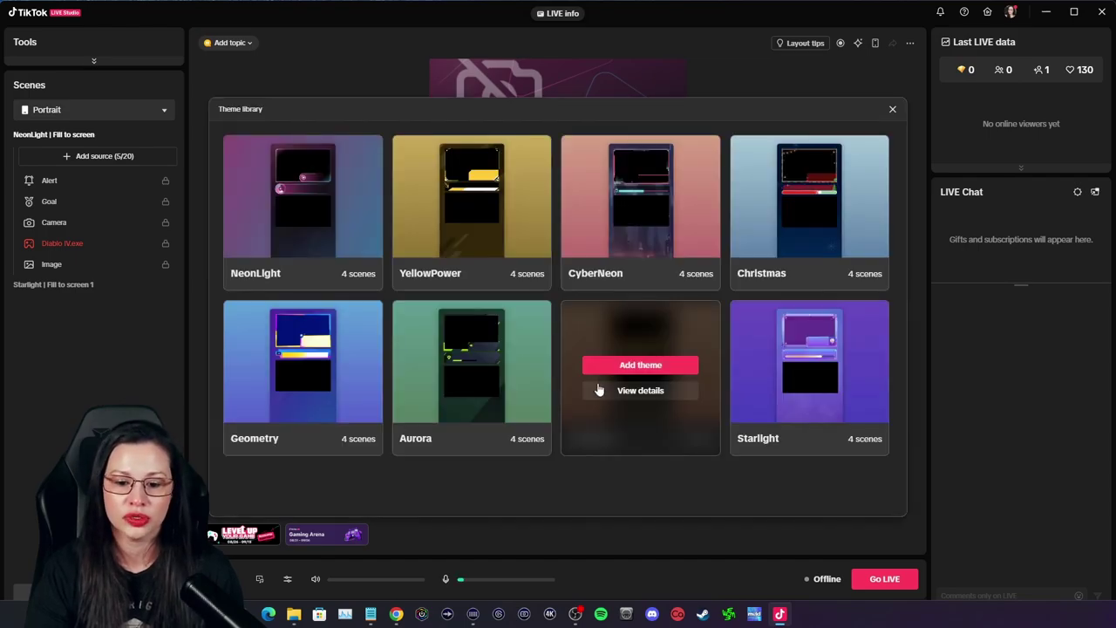
{"action": "mouse_move", "coordinate": [486, 406]}
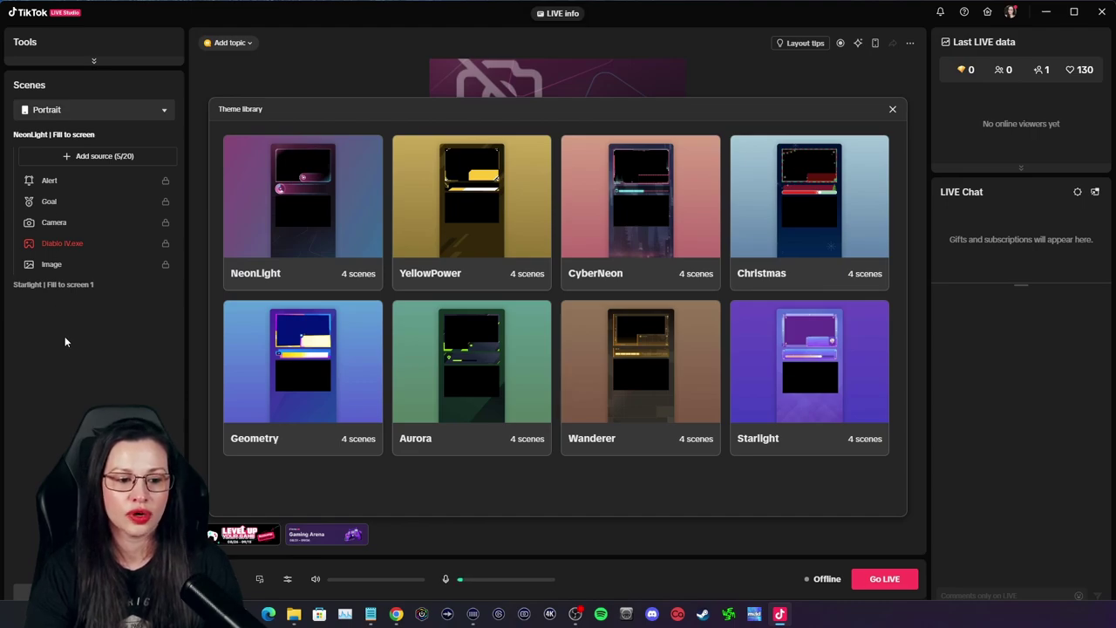
{"action": "left_click", "coordinate": [471, 392]}
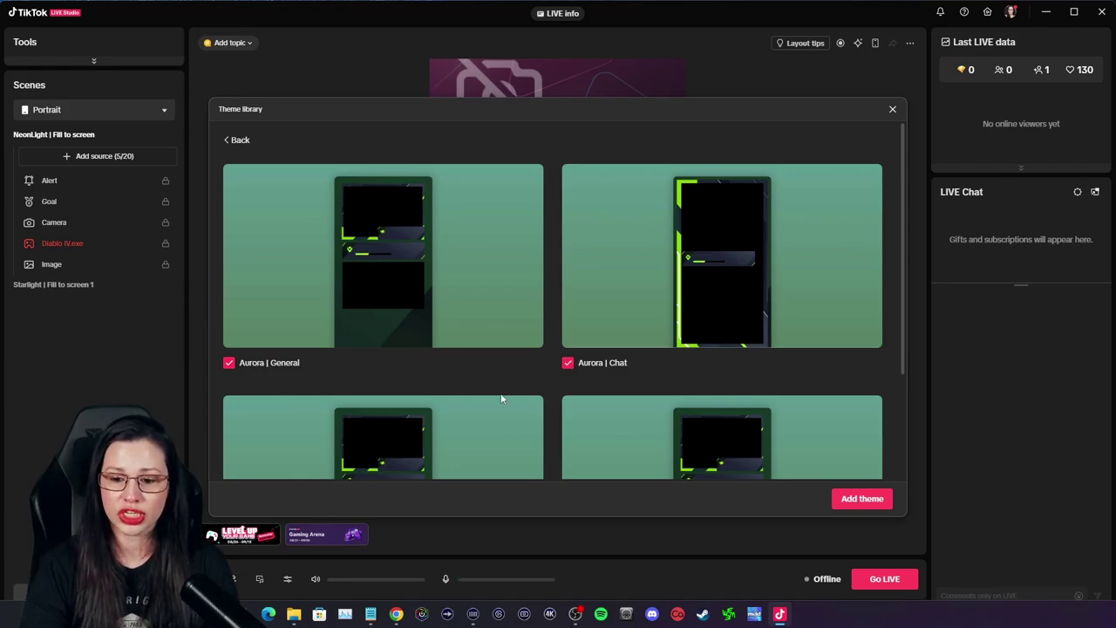
{"action": "scroll", "coordinate": [501, 398], "scroll_direction": "down", "scroll_amount": 2}
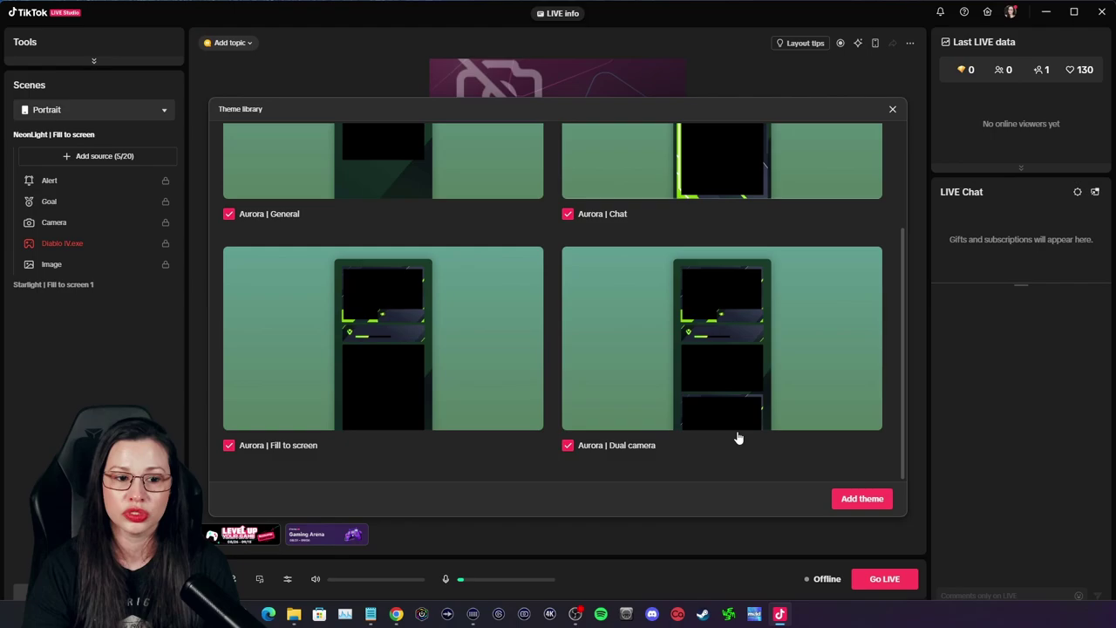
{"action": "scroll", "coordinate": [566, 423], "scroll_direction": "up", "scroll_amount": 2}
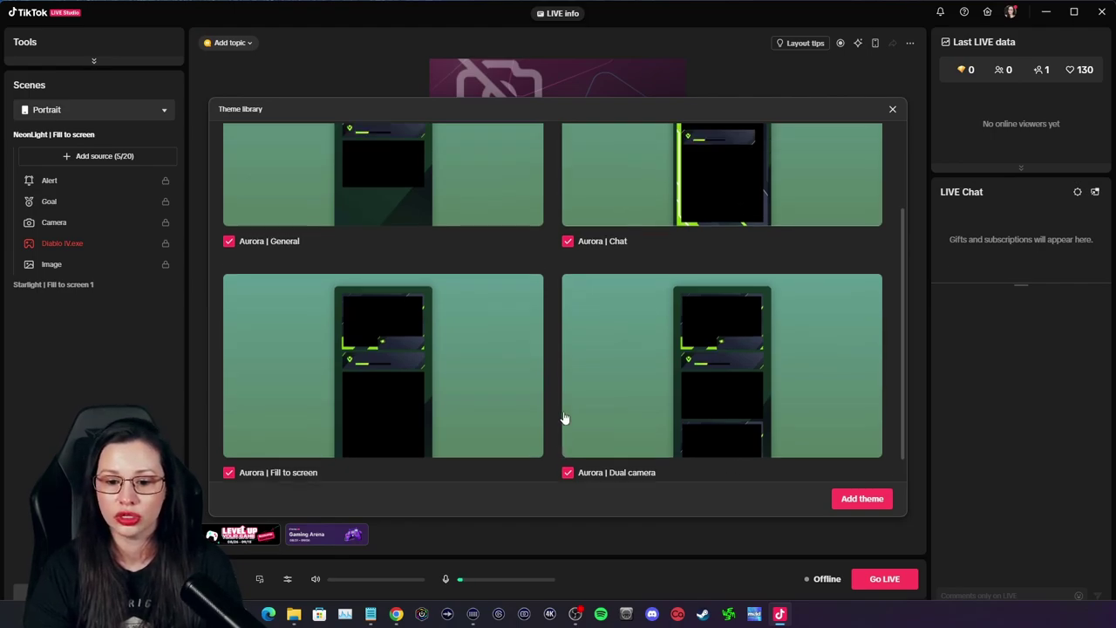
{"action": "scroll", "coordinate": [460, 345], "scroll_direction": "down", "scroll_amount": 1}
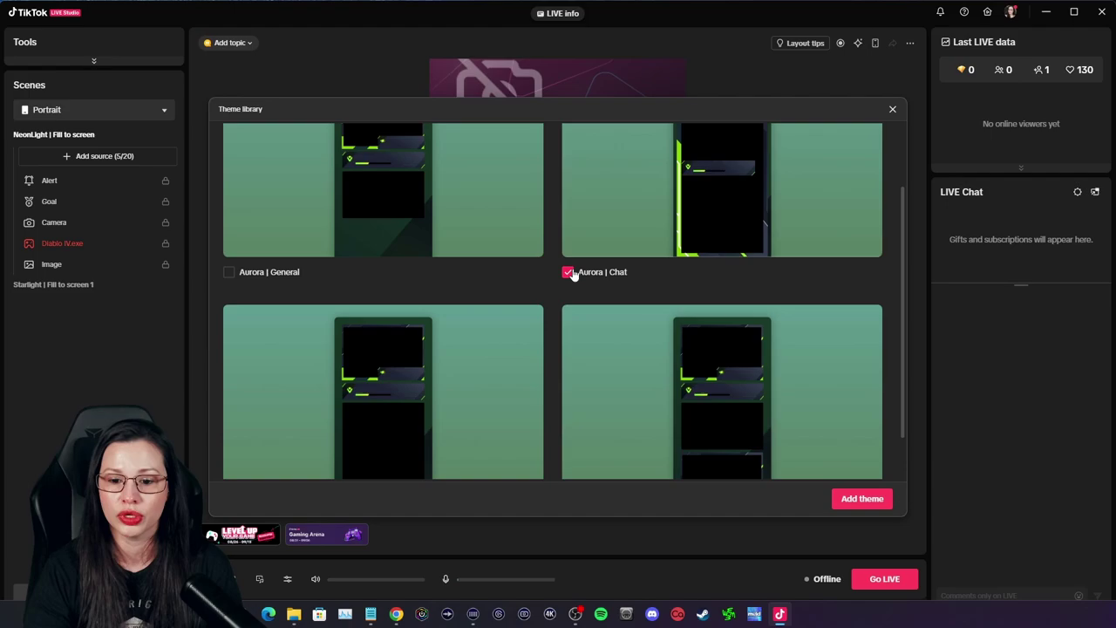
{"action": "scroll", "coordinate": [547, 319], "scroll_direction": "down", "scroll_amount": 1}
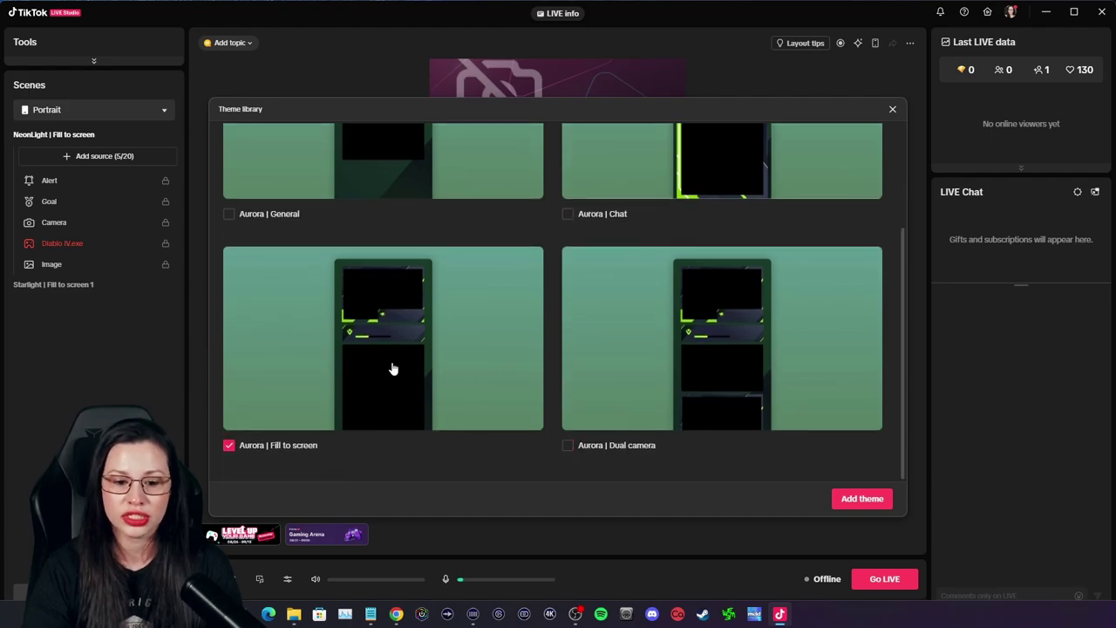
{"action": "left_click", "coordinate": [862, 498]}
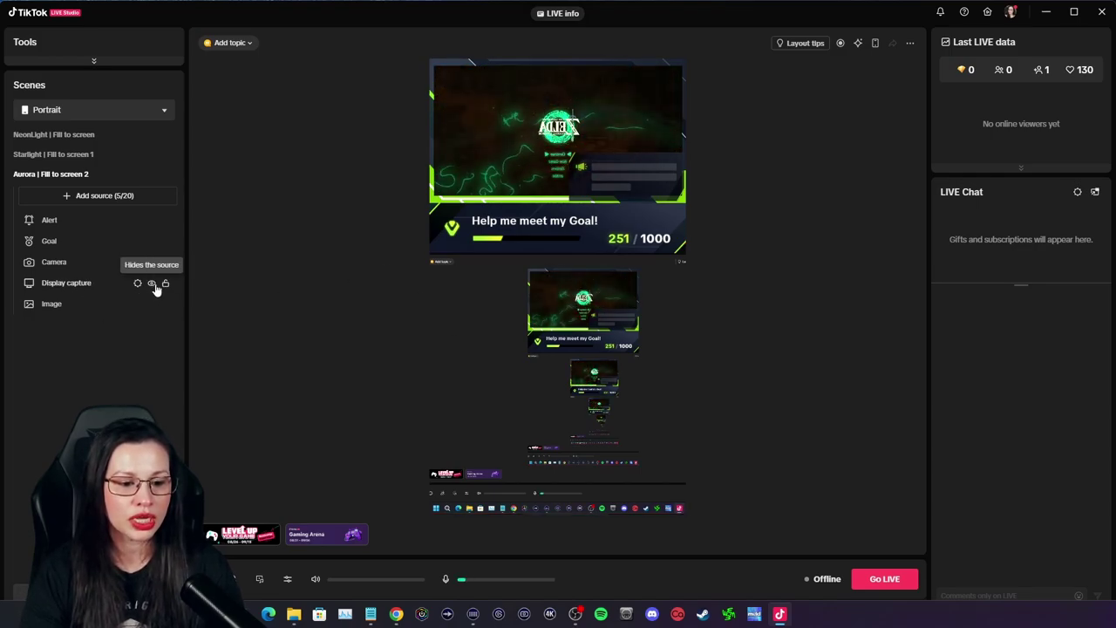
- Hide the Display capture source and select the Camera source
{"action": "left_click", "coordinate": [152, 284]}
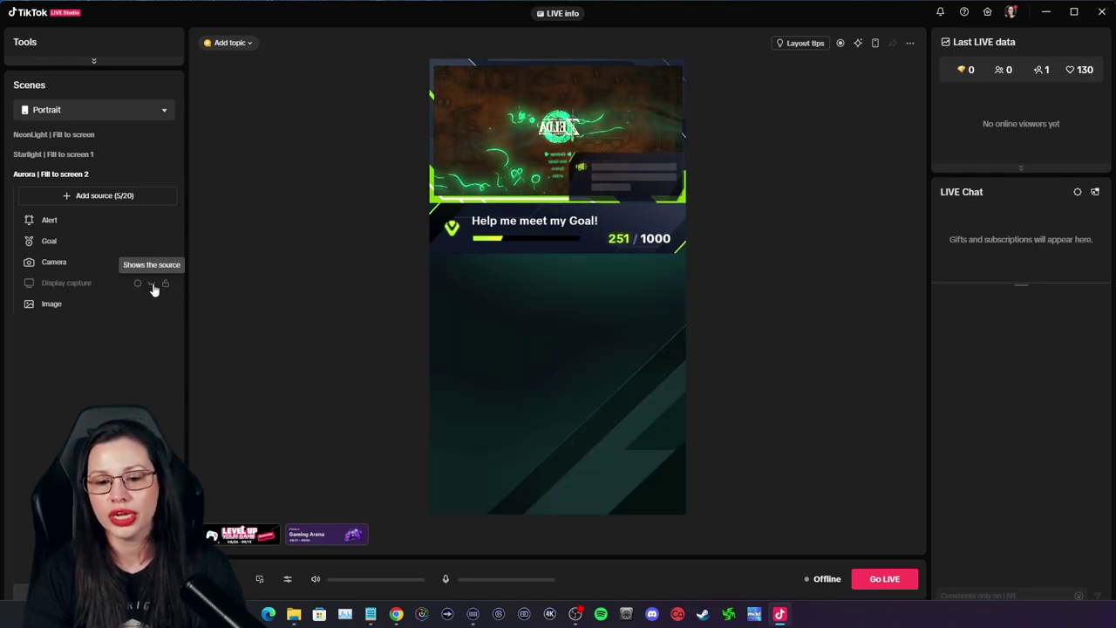
{"action": "left_click", "coordinate": [494, 151]}
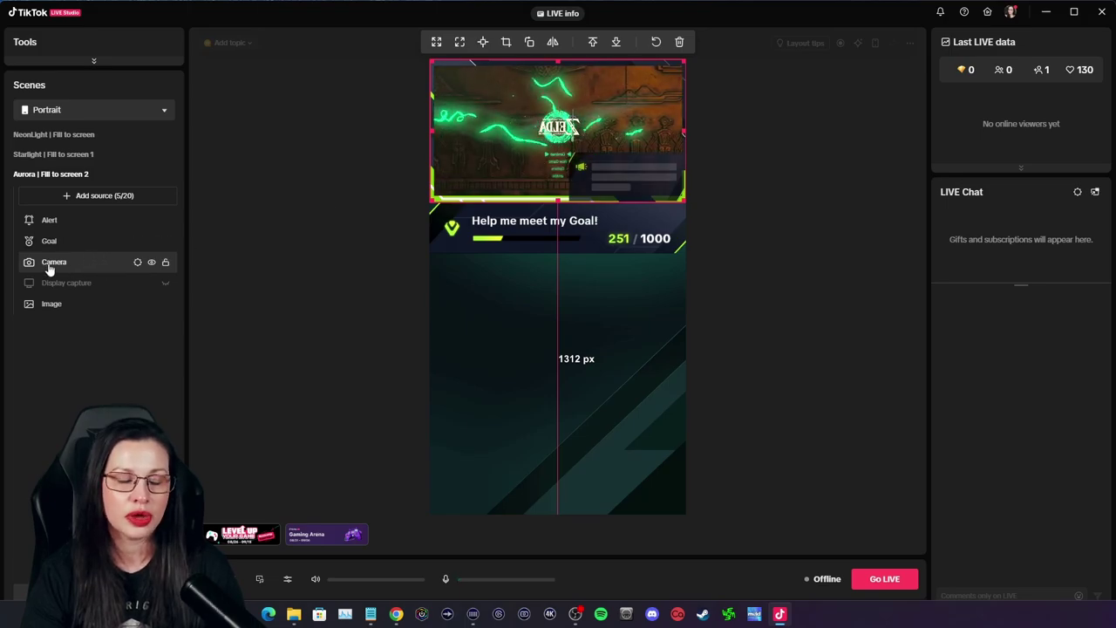
- In the camera source's settings, try Elgato 4K Pro, then switch to Elgato Facecam Pro
{"action": "left_click", "coordinate": [137, 262]}
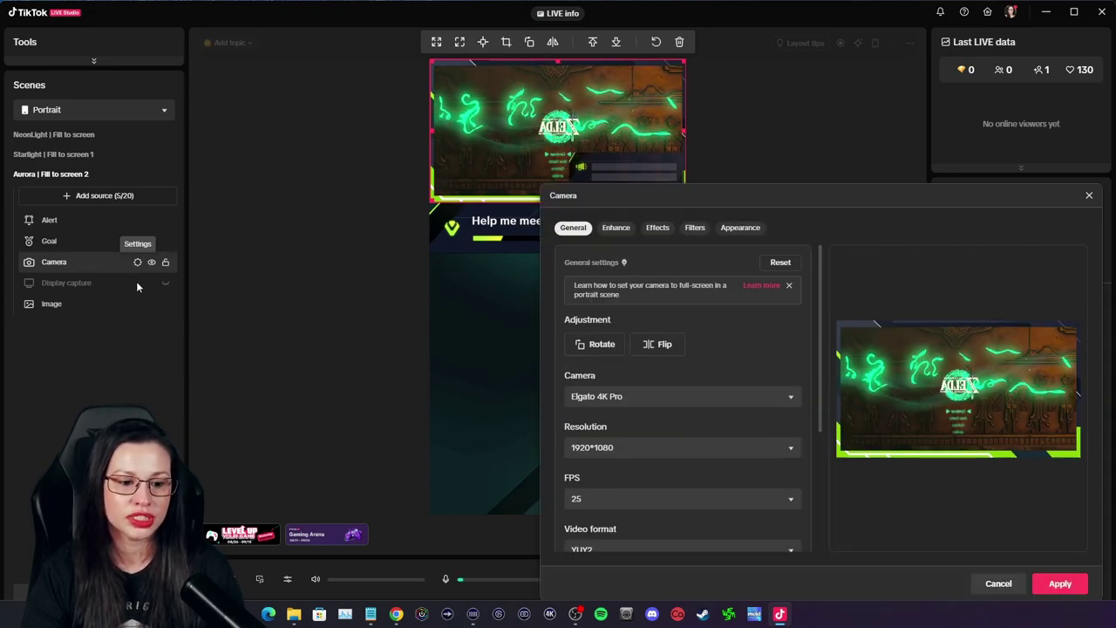
{"action": "left_click_drag", "start_coordinate": [730, 207], "coordinate": [507, 110]}
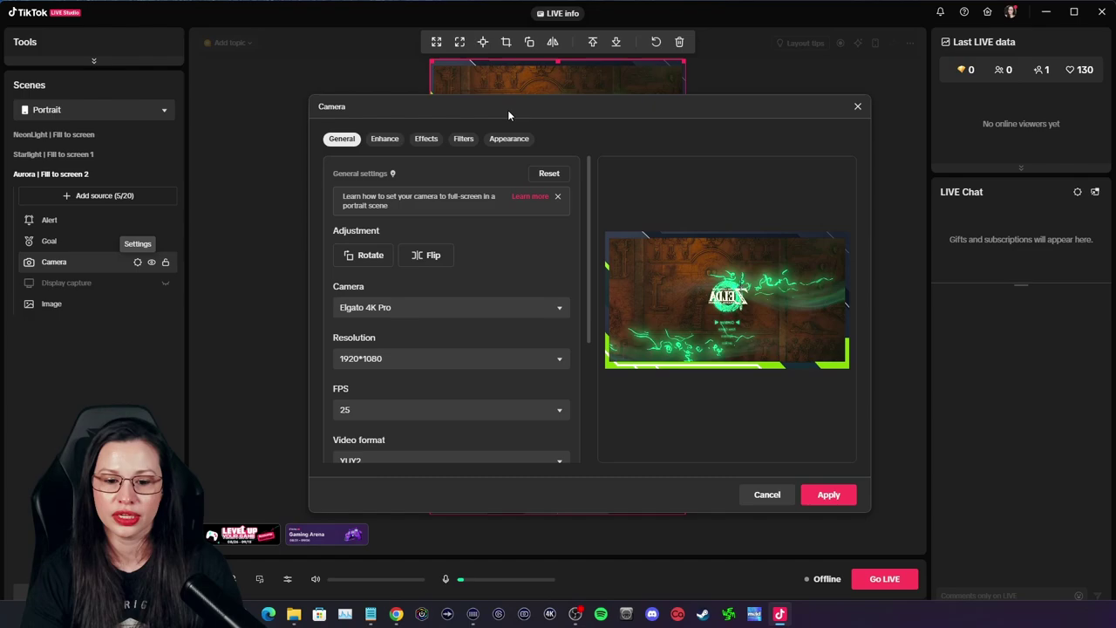
{"action": "left_click", "coordinate": [468, 315]}
{"action": "left_click", "coordinate": [418, 359]}
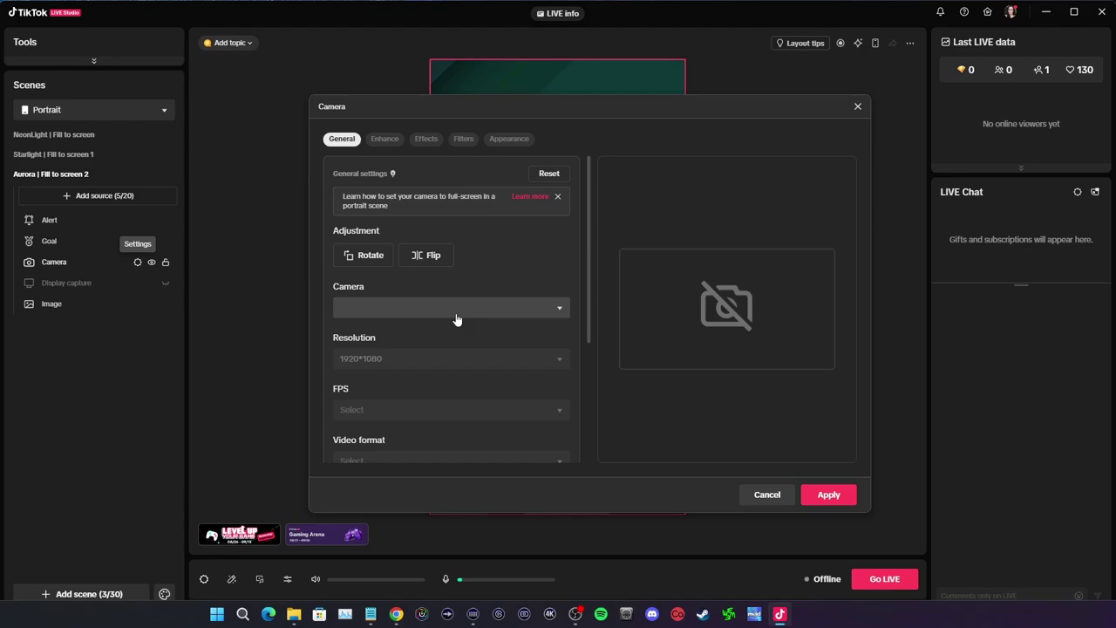
{"action": "left_click", "coordinate": [456, 318]}
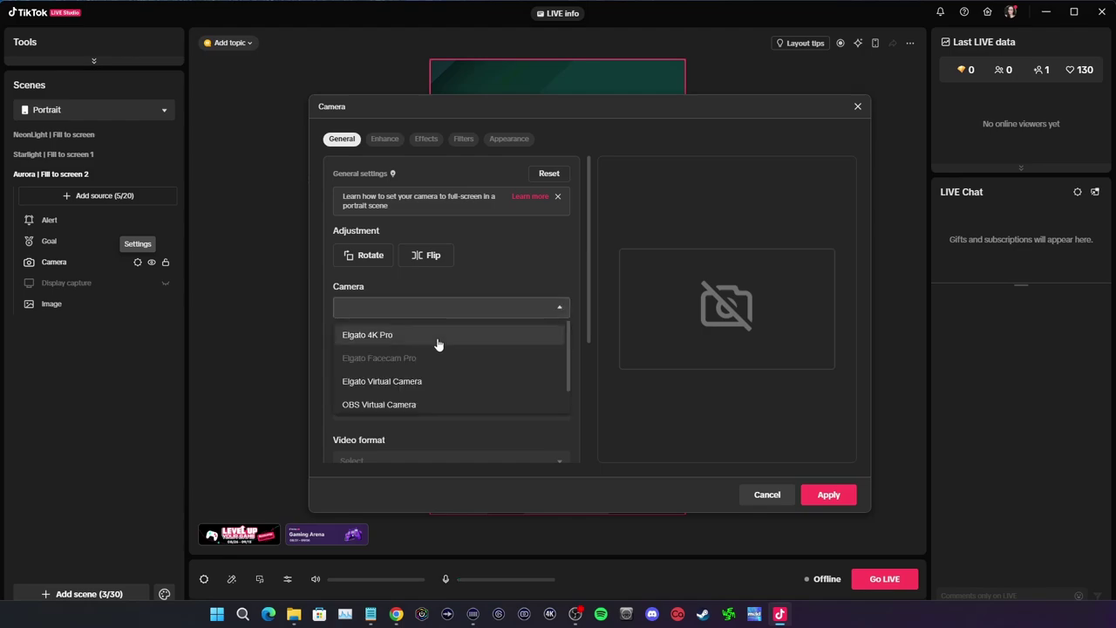
{"action": "left_click", "coordinate": [419, 331]}
{"action": "left_click", "coordinate": [421, 312]}
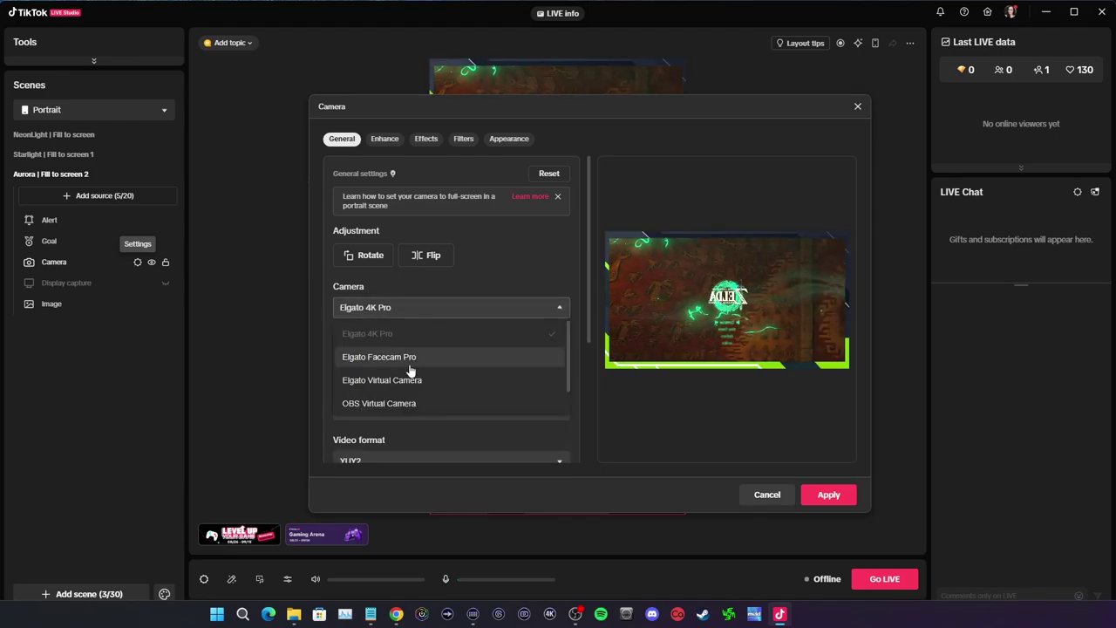
{"action": "left_click", "coordinate": [411, 361]}
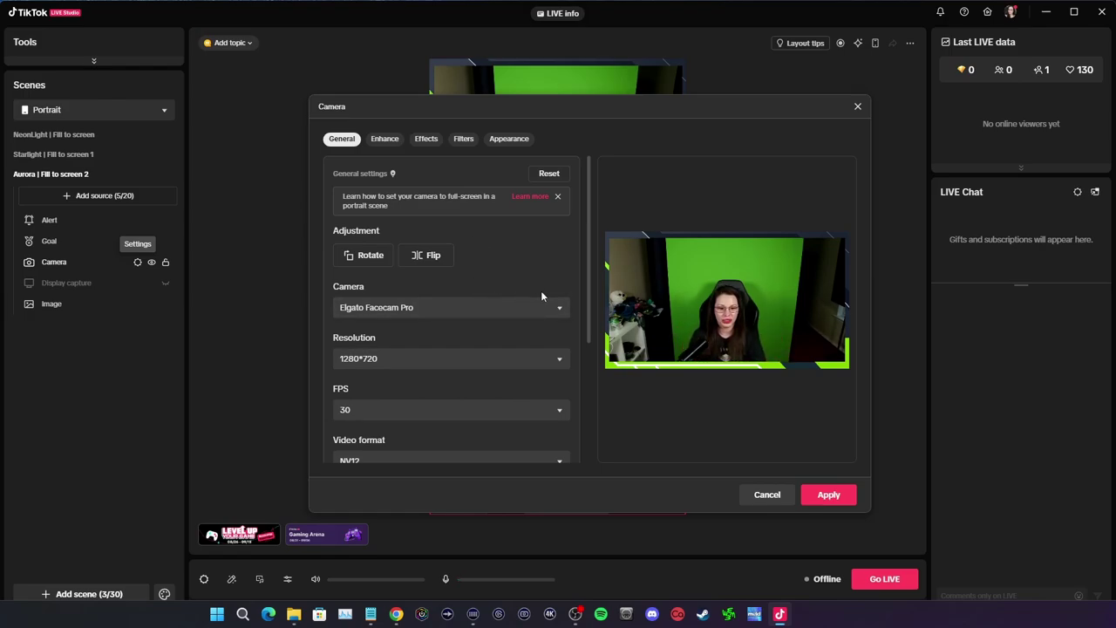
- Confirm Elgato Facecam Pro as the camera and apply the settings
{"action": "left_click", "coordinate": [408, 305]}
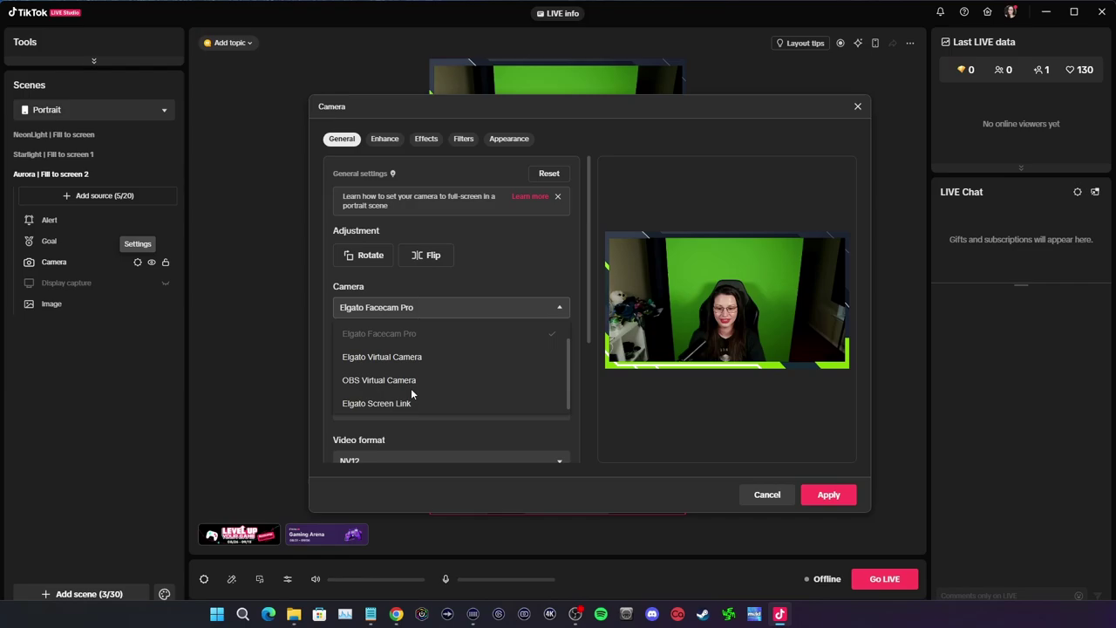
{"action": "scroll", "coordinate": [411, 387], "scroll_direction": "up", "scroll_amount": 1}
{"action": "left_click", "coordinate": [414, 354]}
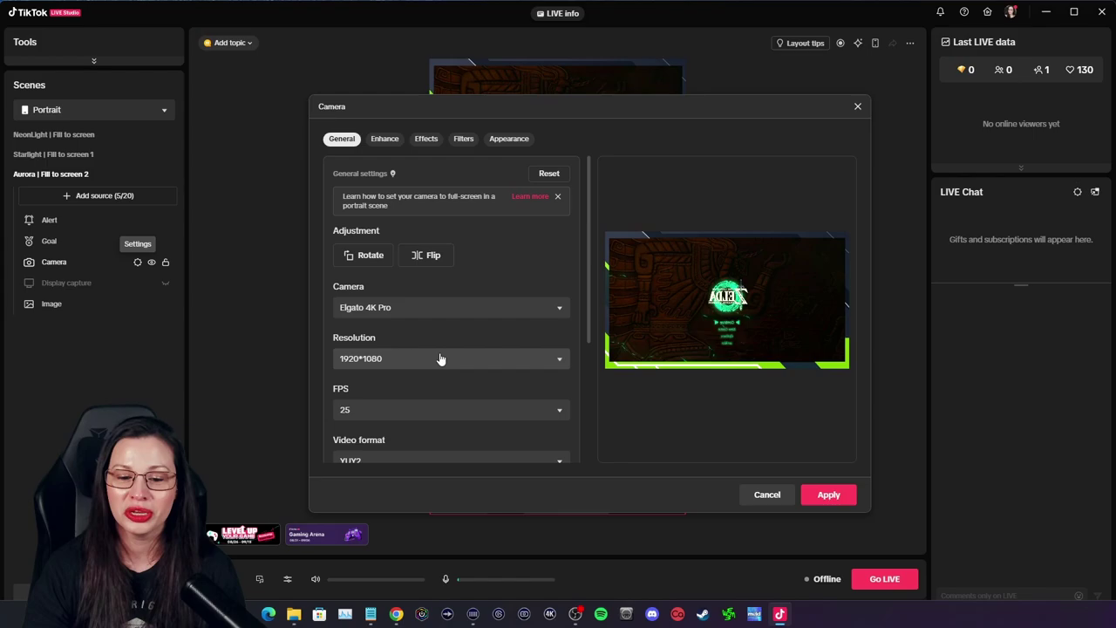
{"action": "left_click", "coordinate": [457, 307]}
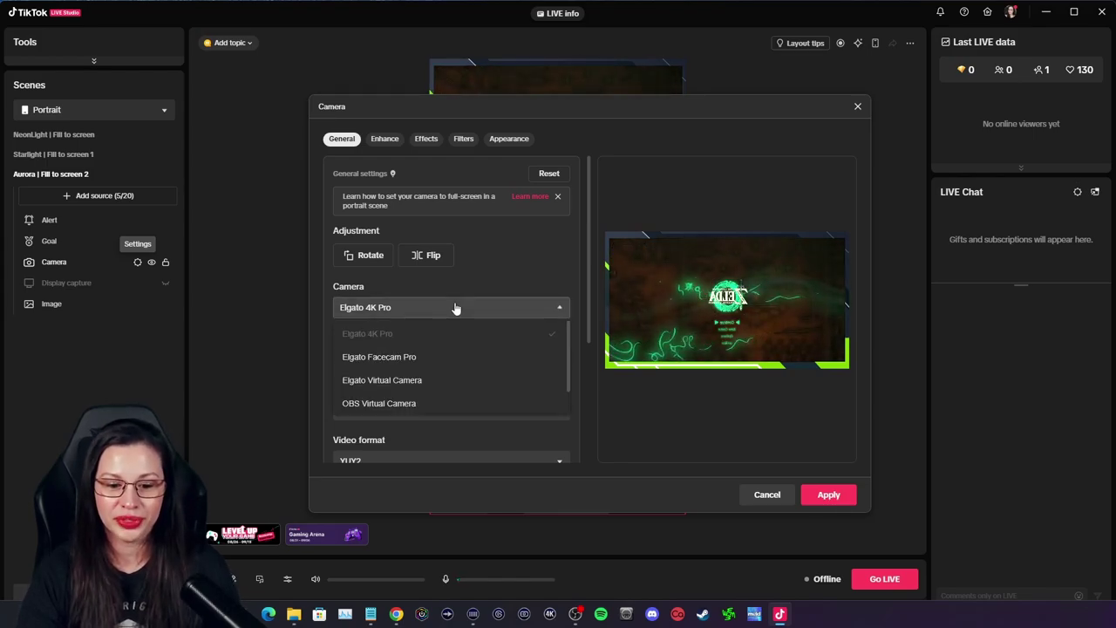
{"action": "left_click", "coordinate": [424, 357]}
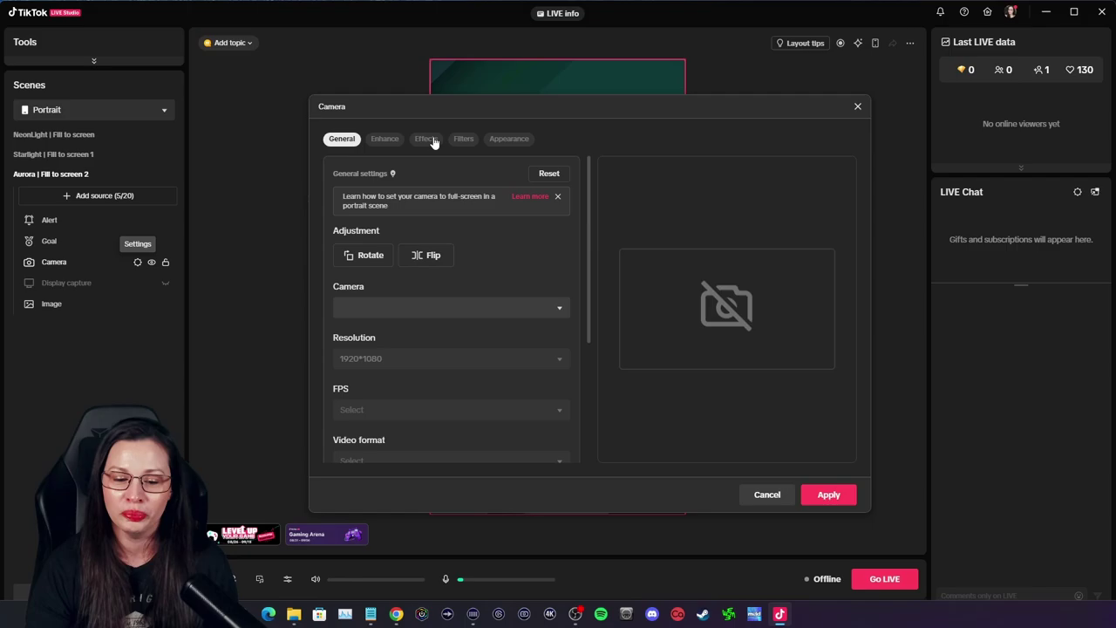
{"action": "left_click", "coordinate": [825, 494]}
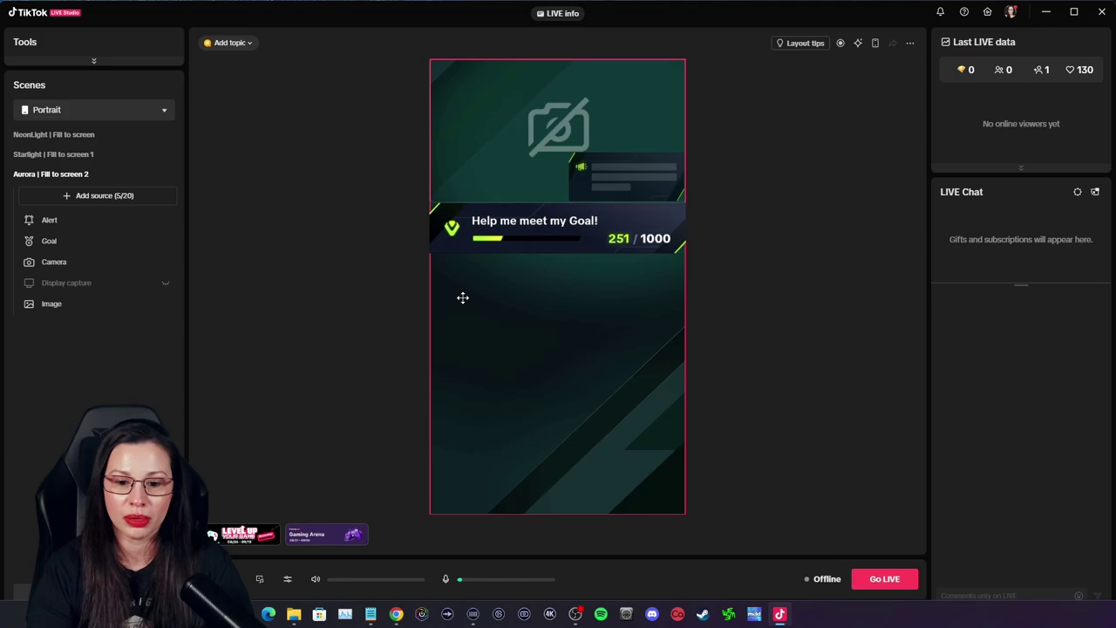
- Add a Capture card source to reach its Elgato 4K Pro, 1920*1080, 60 FPS settings
{"action": "left_click", "coordinate": [90, 205]}
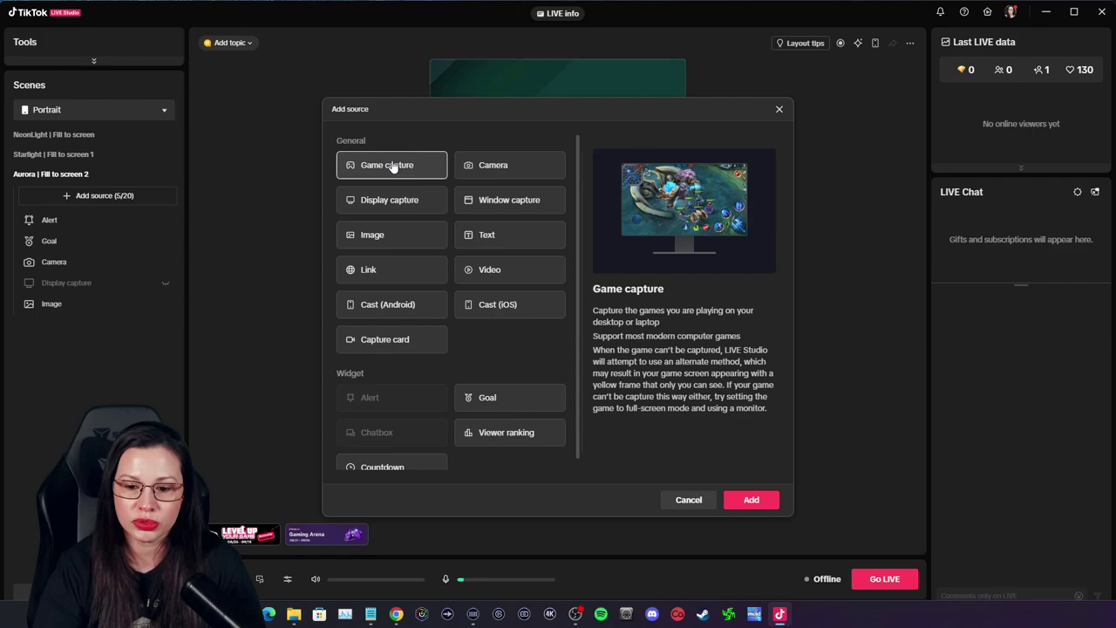
{"action": "left_click", "coordinate": [426, 346]}
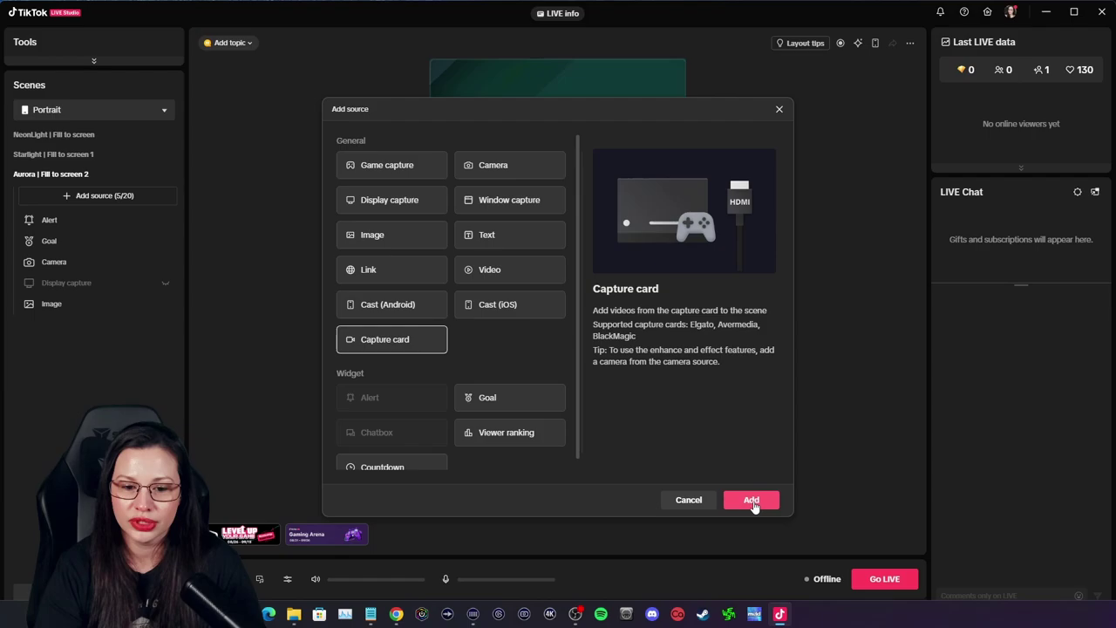
{"action": "left_click", "coordinate": [401, 168]}
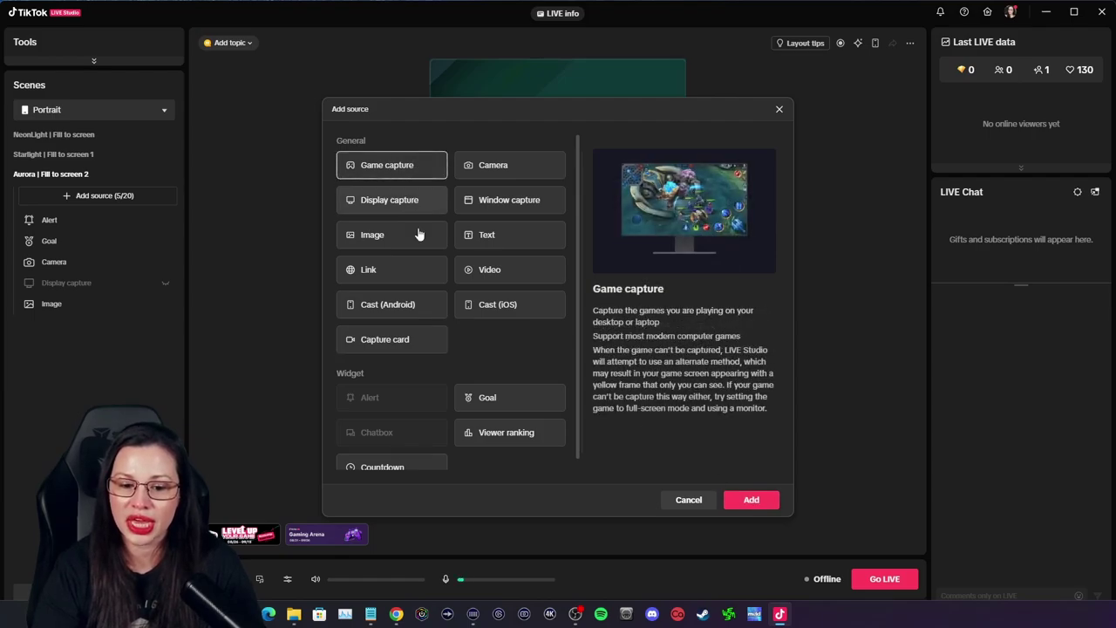
{"action": "left_click", "coordinate": [410, 345]}
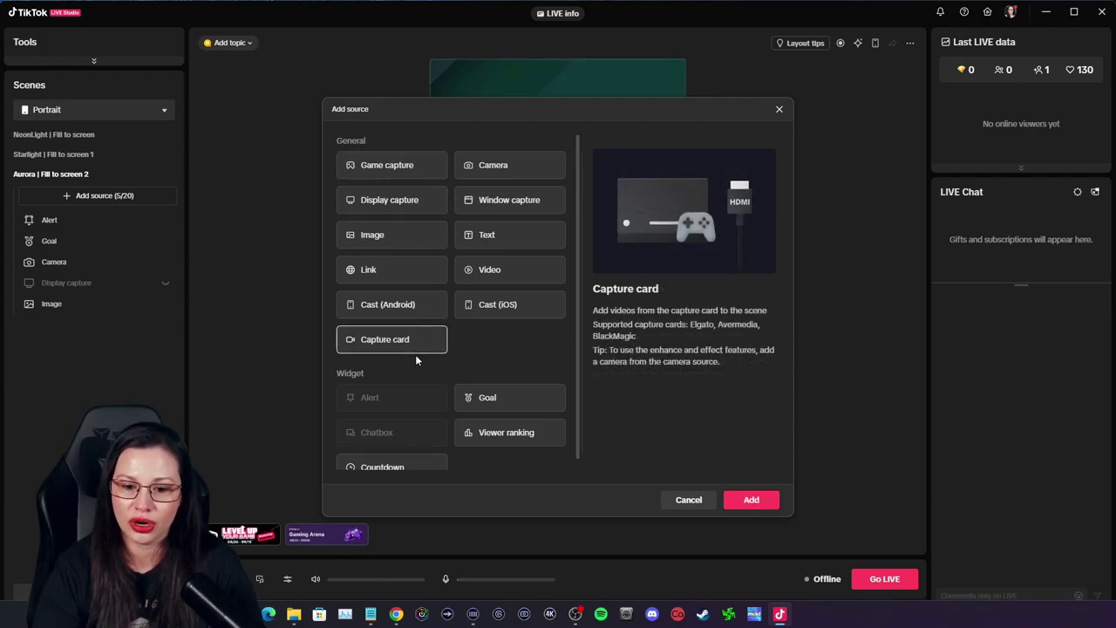
{"action": "left_click", "coordinate": [751, 499]}
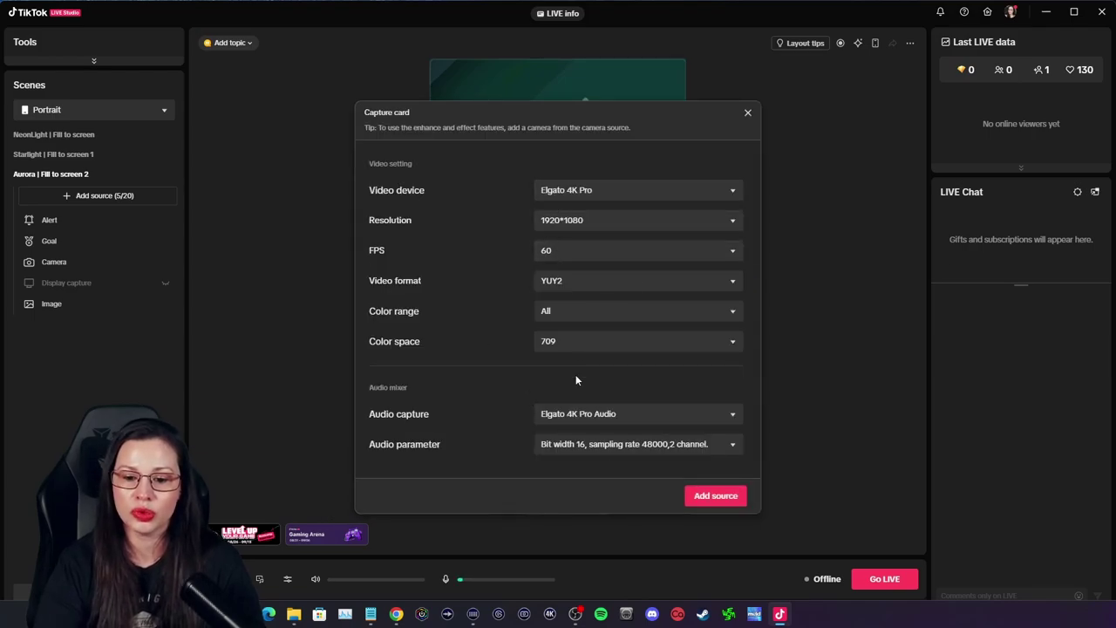
- Add the Elgato 4K Pro capture and size it to fill the canvas below the goal widget
{"action": "left_click", "coordinate": [716, 496]}
{"action": "left_click_drag", "start_coordinate": [624, 337], "coordinate": [720, 393]}
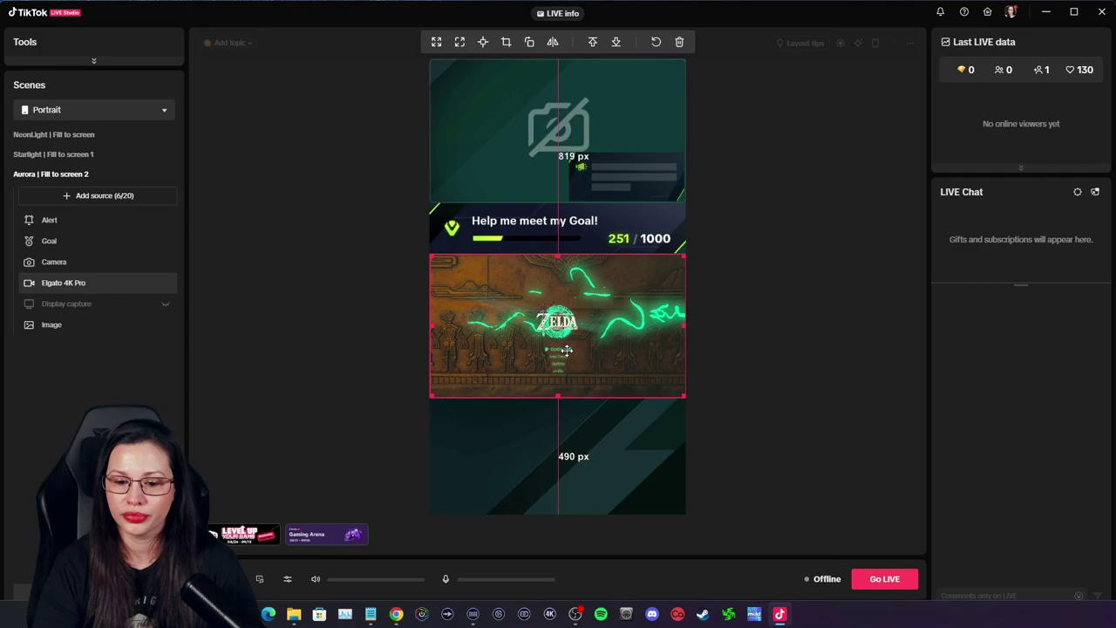
{"action": "left_click_drag", "start_coordinate": [566, 349], "coordinate": [568, 351]}
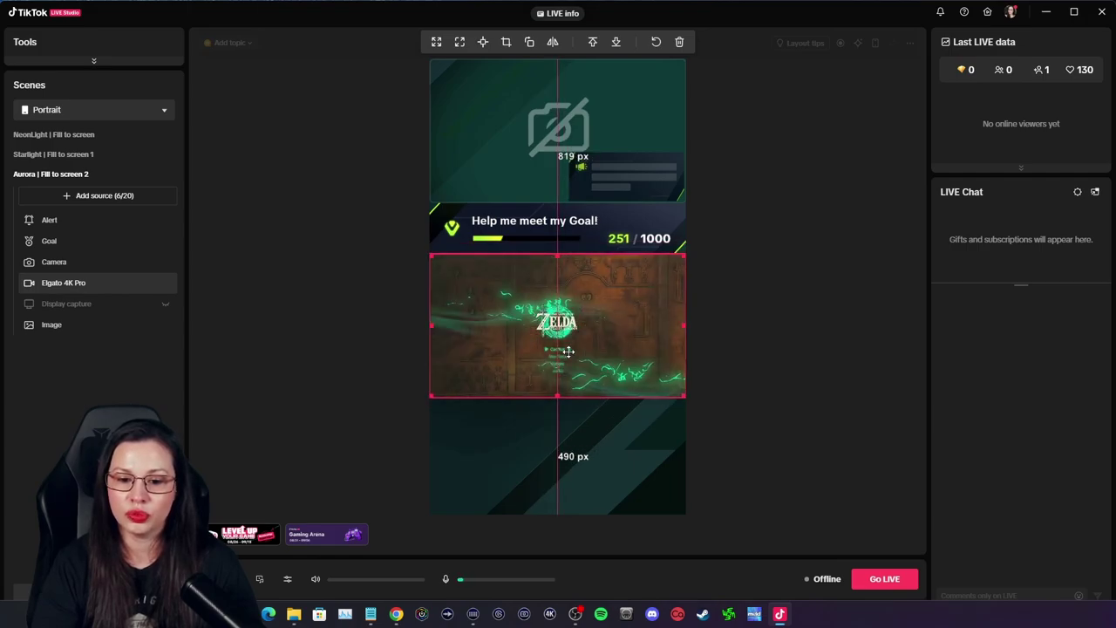
{"action": "left_click_drag", "start_coordinate": [558, 396], "coordinate": [561, 512]}
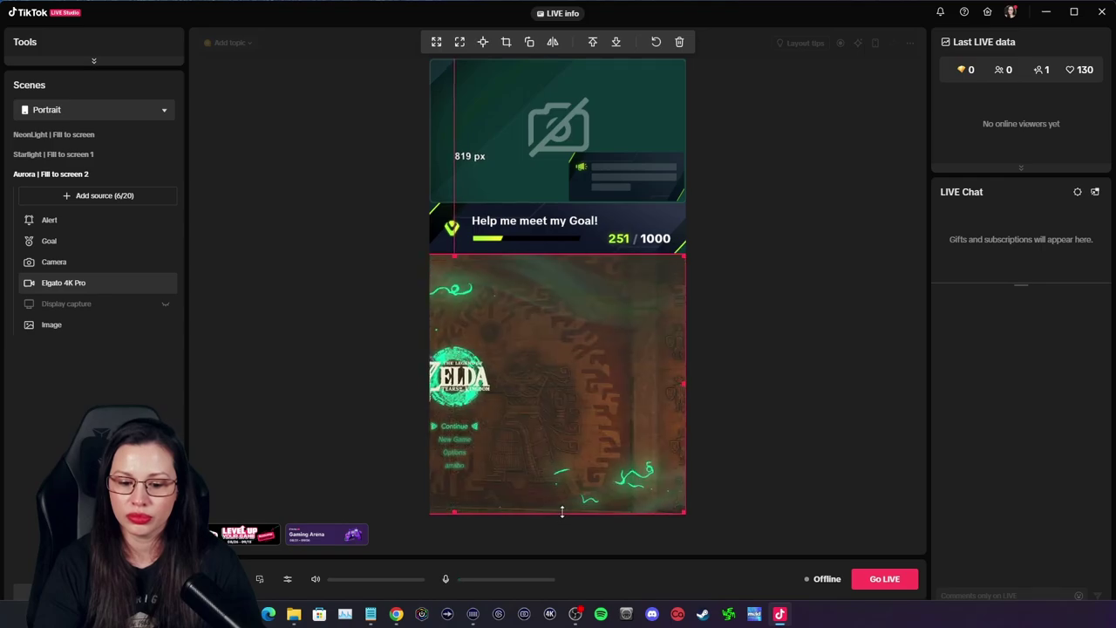
{"action": "left_click_drag", "start_coordinate": [454, 411], "coordinate": [539, 403]}
{"action": "left_click", "coordinate": [400, 359]}
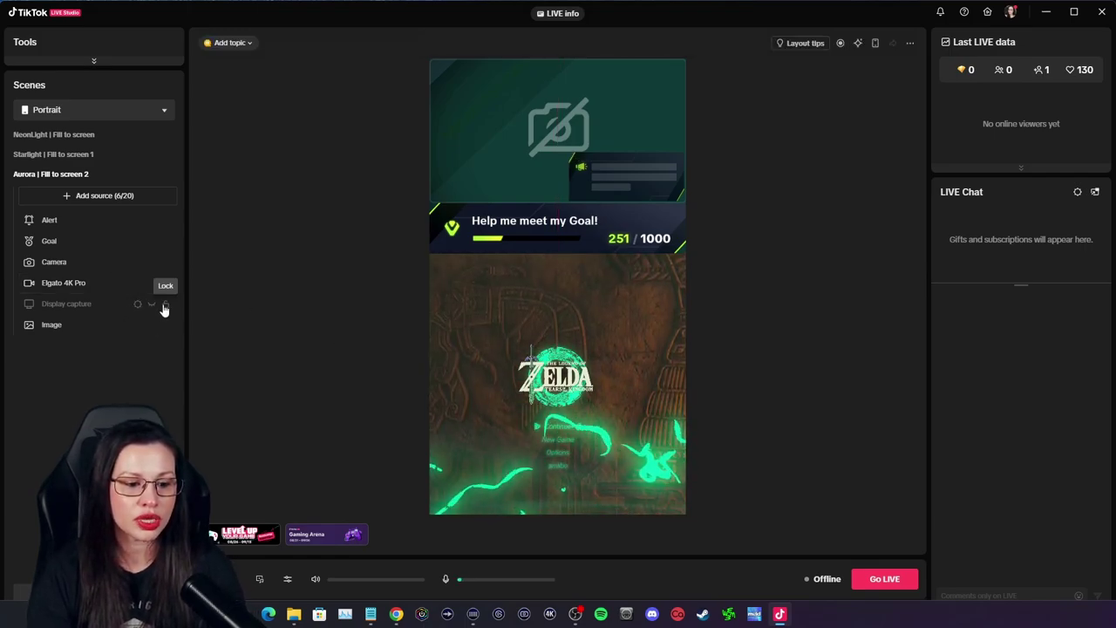
- Lock the Image, Camera, Goal widget, Alert widget and Elgato 4K Pro sources
{"action": "left_click", "coordinate": [165, 324]}
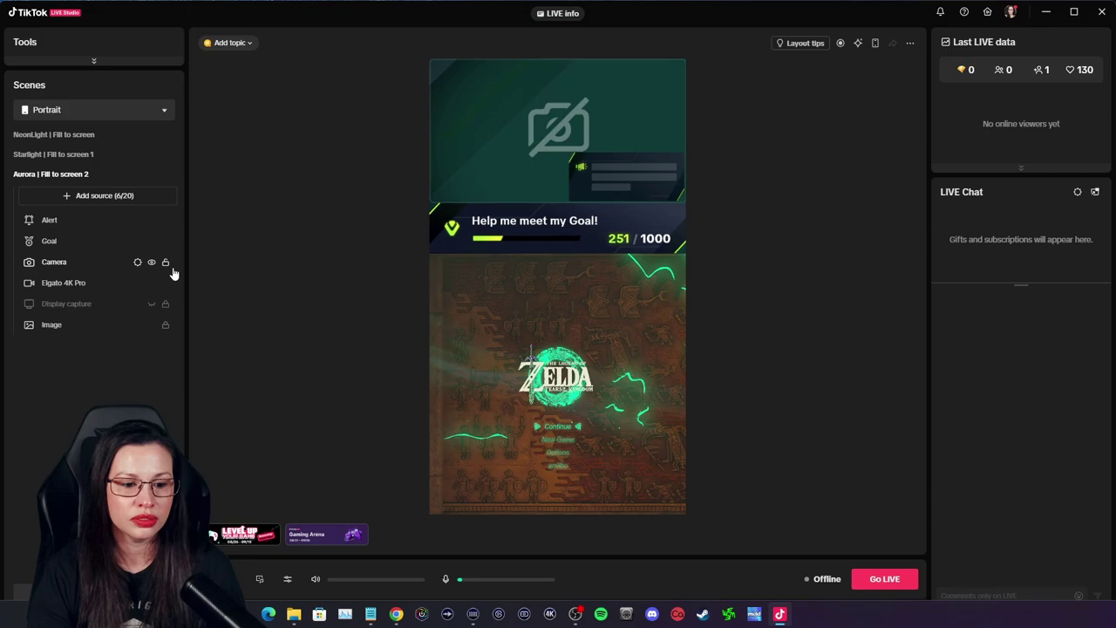
{"action": "left_click", "coordinate": [166, 261]}
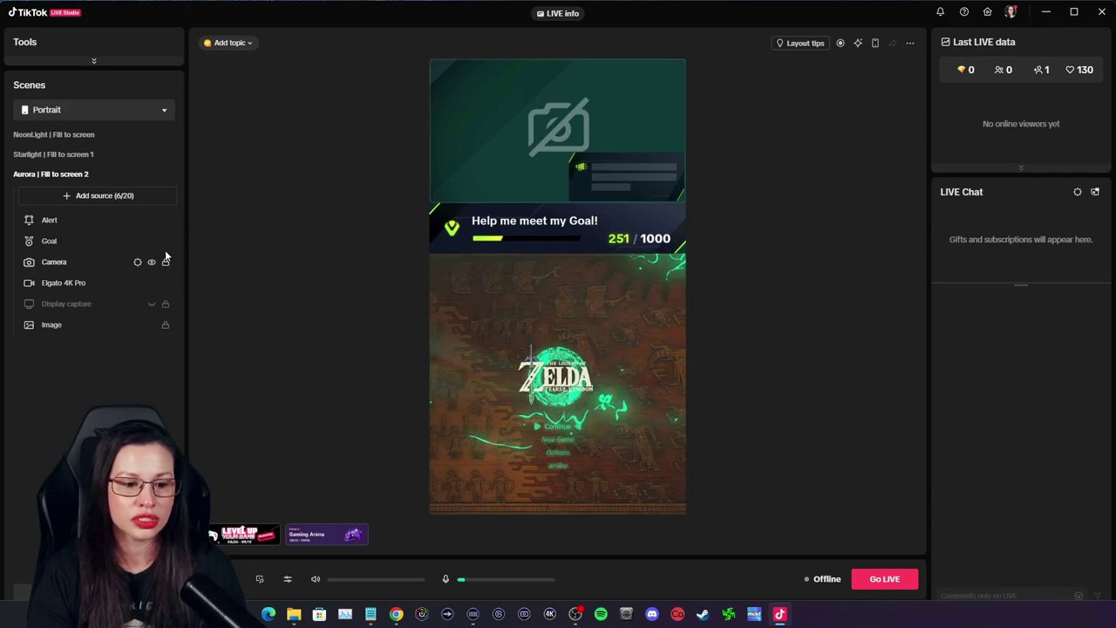
{"action": "left_click", "coordinate": [166, 241]}
{"action": "left_click", "coordinate": [166, 220]}
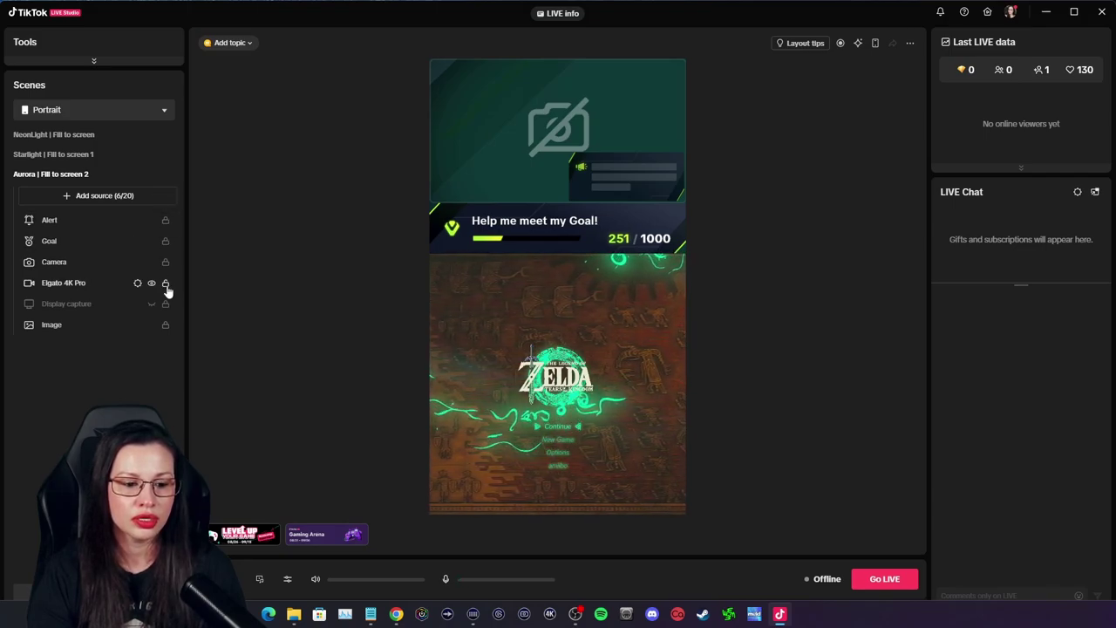
{"action": "left_click", "coordinate": [166, 284]}
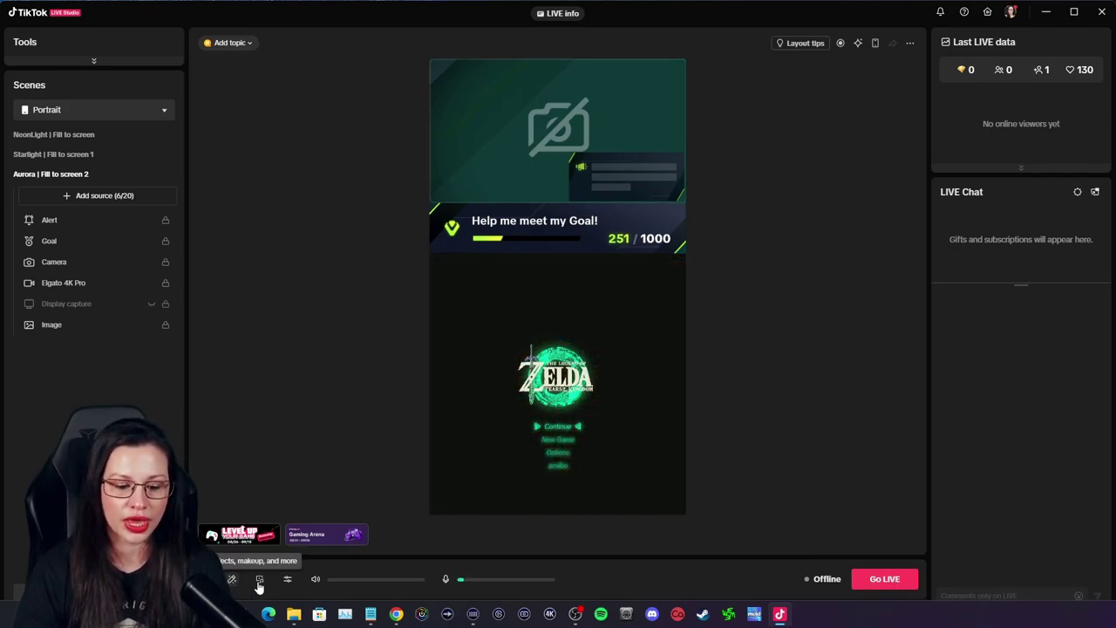
- From the audio mixer, start adding a microphone, show its device list, then switch to Wave Link
{"action": "left_click", "coordinate": [288, 580]}
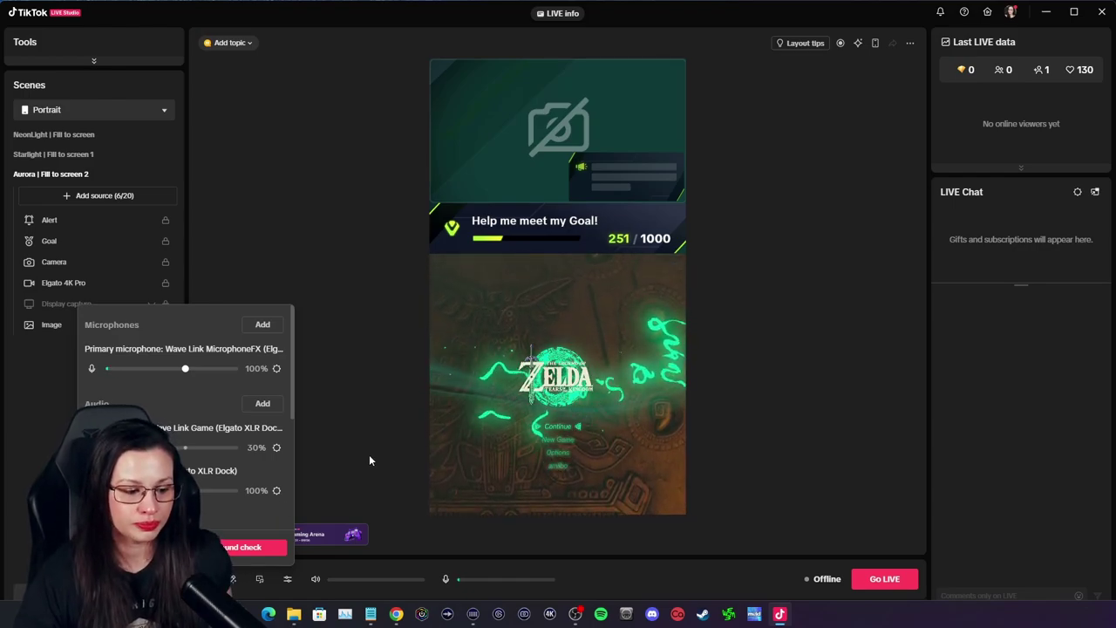
{"action": "left_click", "coordinate": [262, 324]}
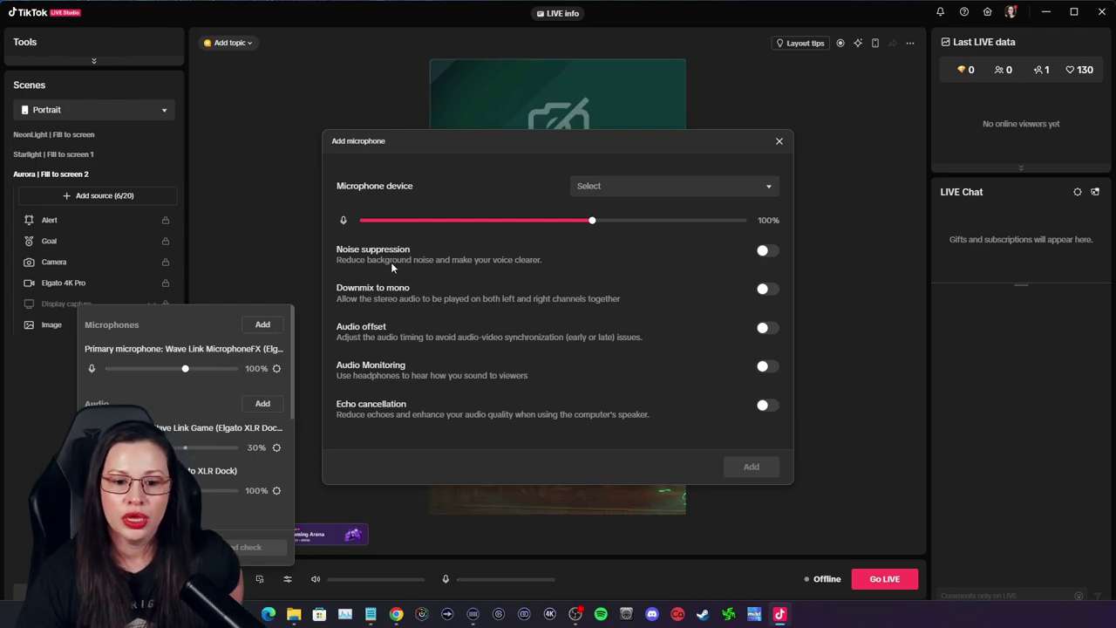
{"action": "left_click", "coordinate": [669, 187]}
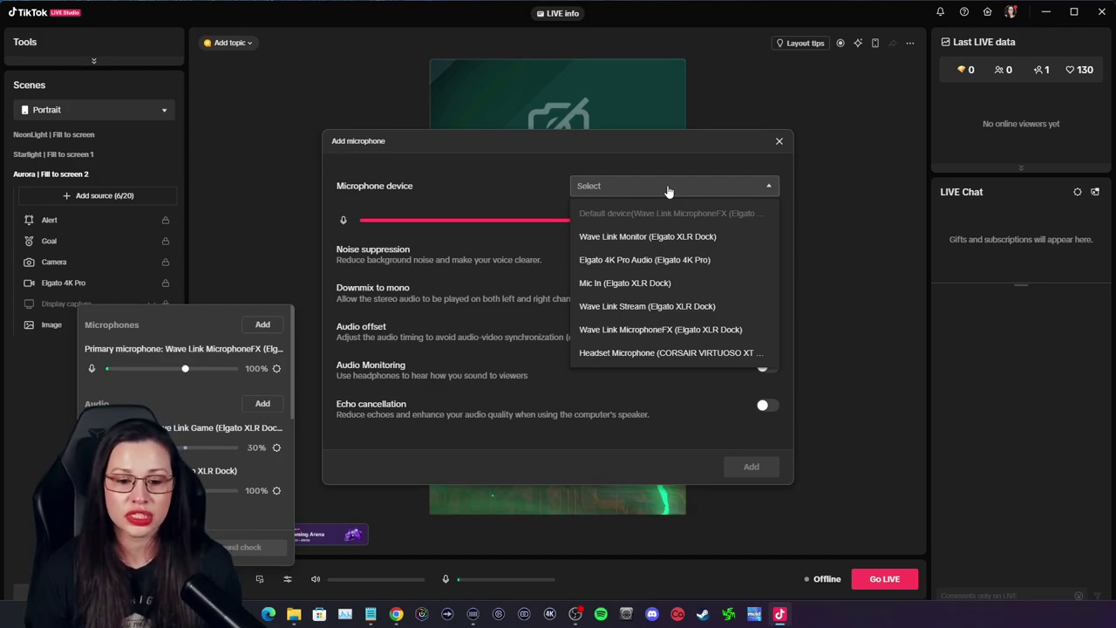
{"action": "left_click", "coordinate": [450, 615]}
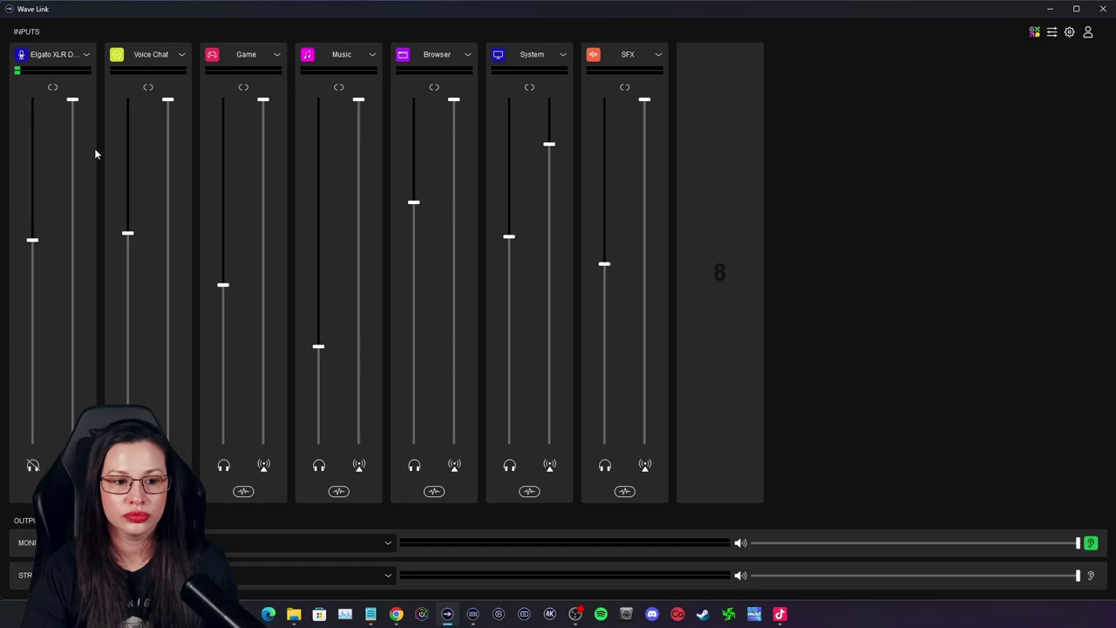
- Inspect the Elgato XLR channel's effects chain in Wave Link, then close it
{"action": "left_click", "coordinate": [52, 491]}
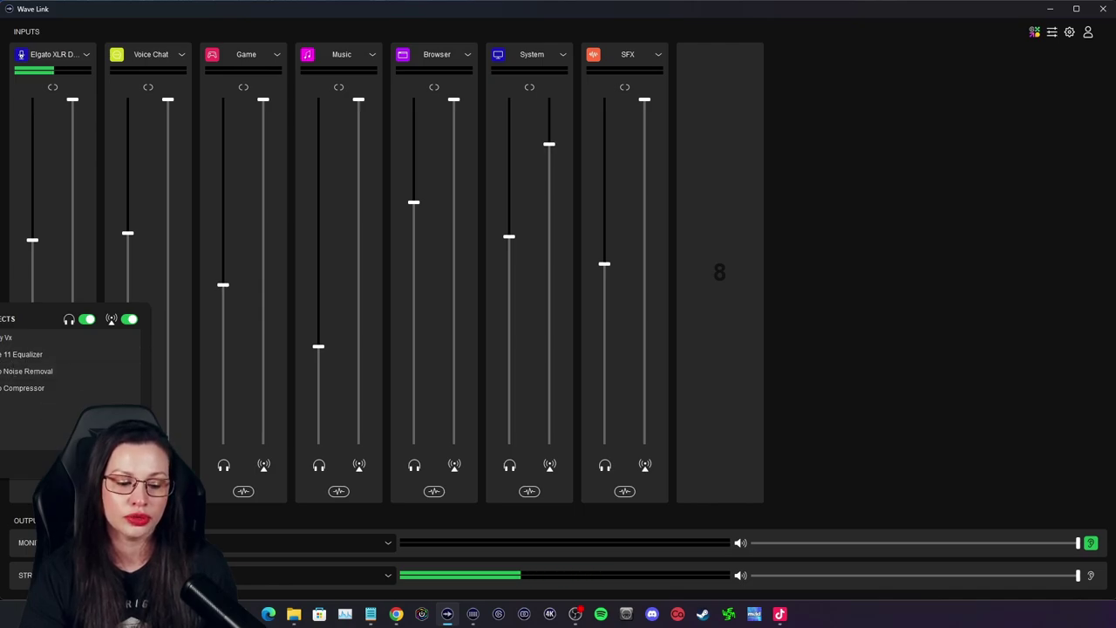
{"action": "key", "text": "Escape"}
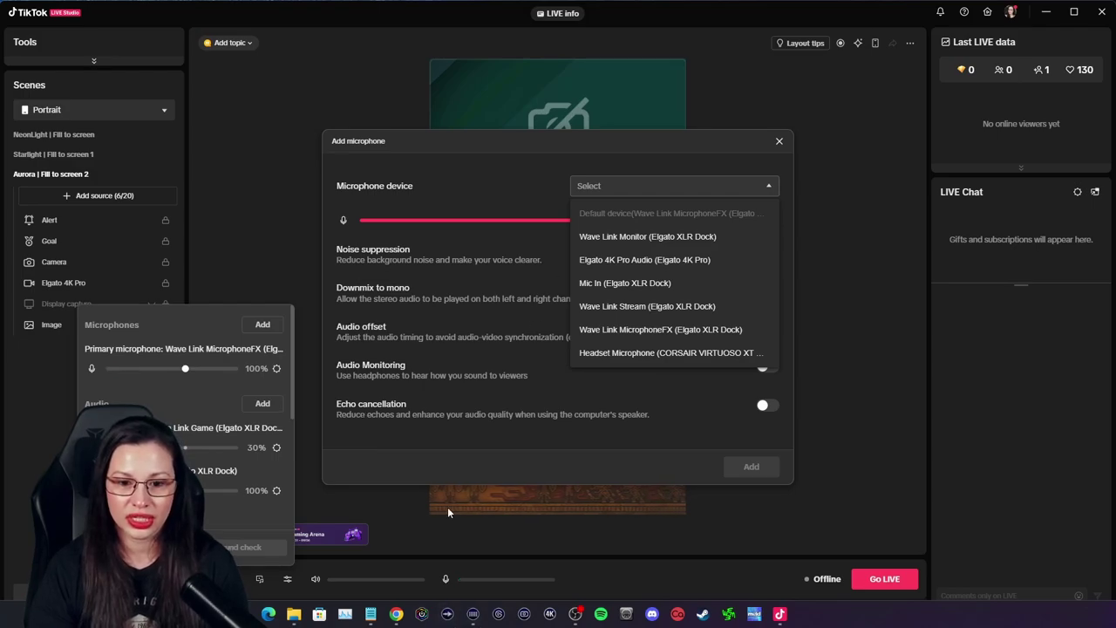
- Bring up and minimize Wave Link, then close the Add microphone dialog without adding a device
{"action": "left_click", "coordinate": [447, 614]}
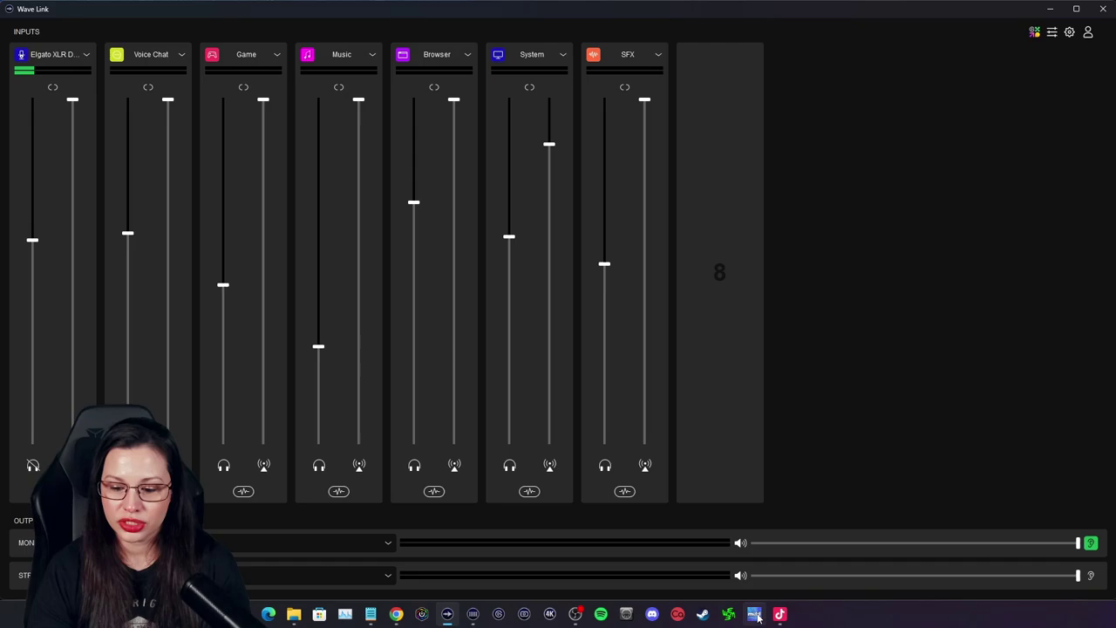
{"action": "left_click", "coordinate": [1049, 8]}
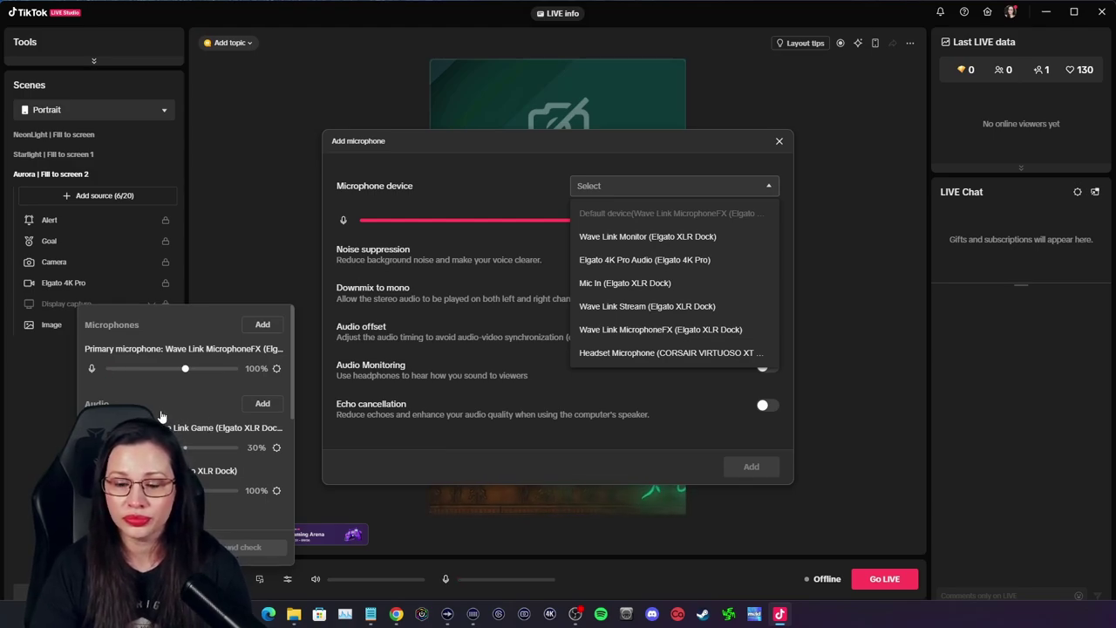
{"action": "left_click", "coordinate": [779, 142]}
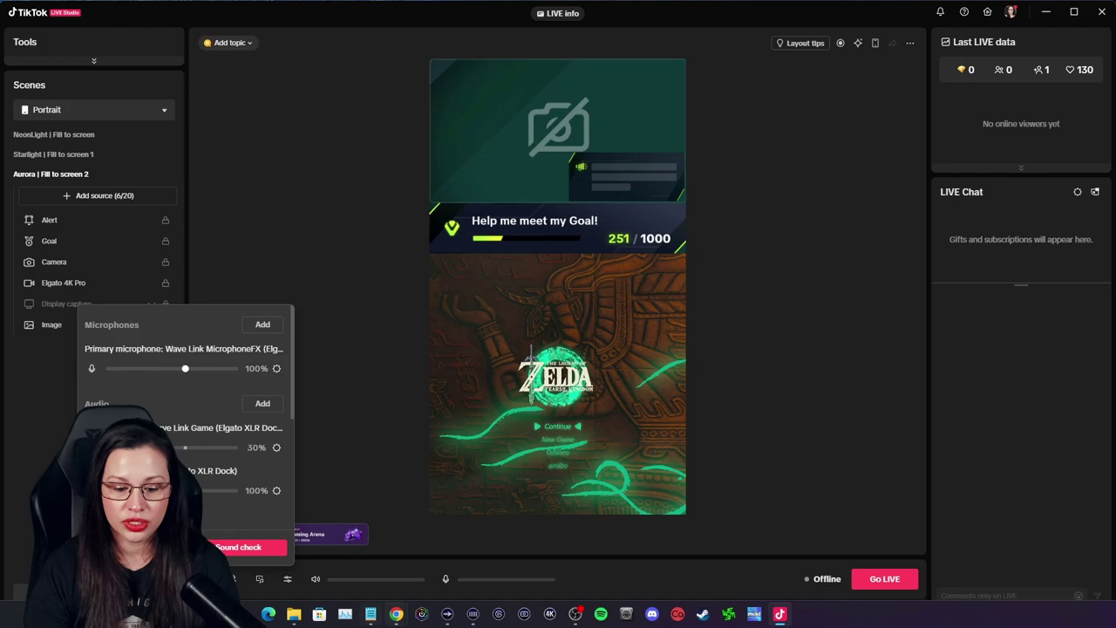
- Review the TikTok LIVE Studio Stream Deck plugin page in Elgato Marketplace, close it, and launch Stream Deck
{"action": "left_click", "coordinate": [408, 579]}
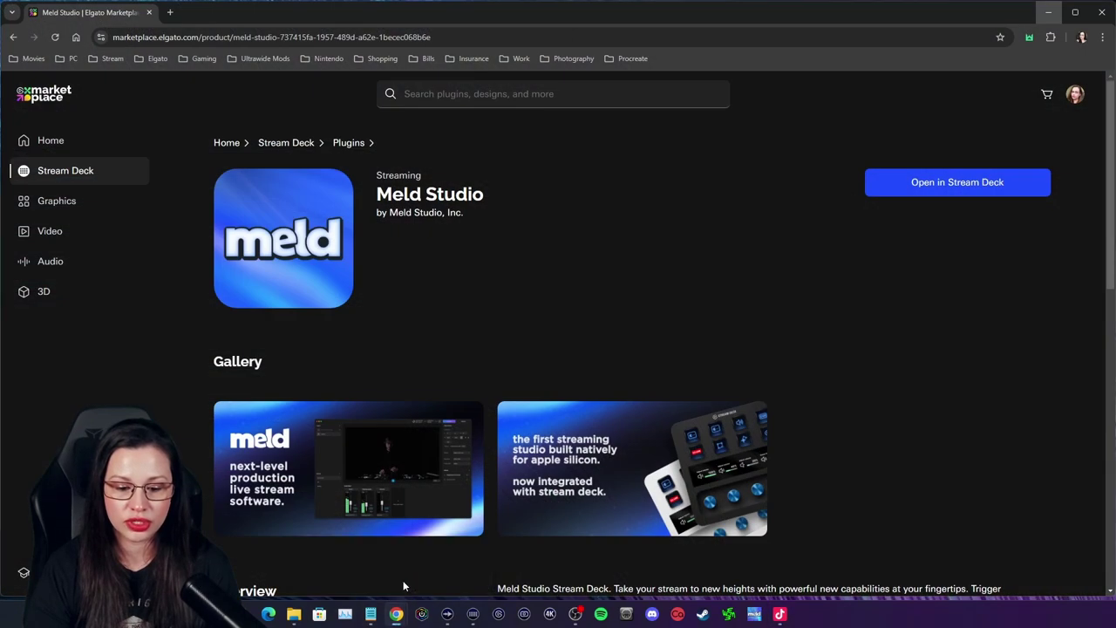
{"action": "mouse_move", "coordinate": [396, 615]}
{"action": "left_click", "coordinate": [457, 571]}
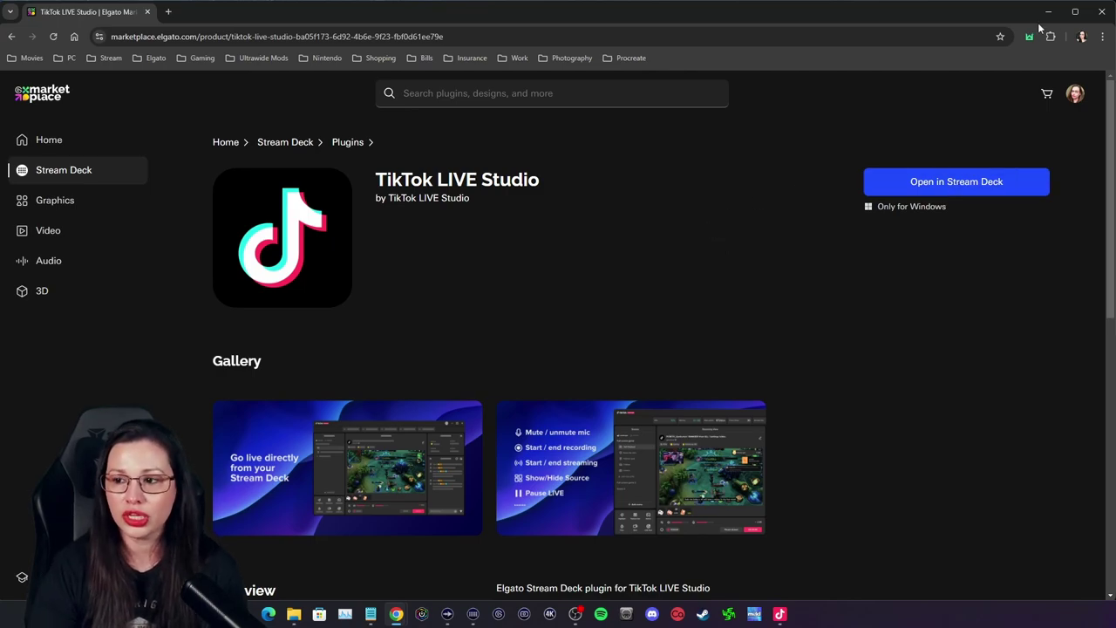
{"action": "left_click", "coordinate": [1101, 13]}
{"action": "left_click", "coordinate": [472, 613]}
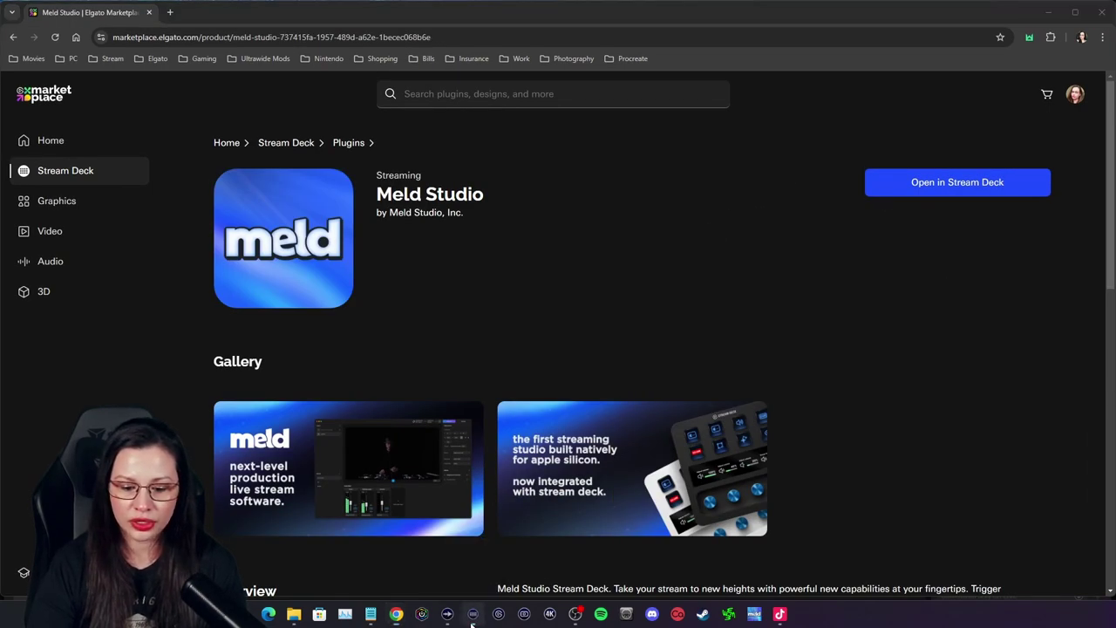
- Put TikTok LIVE Studio's Mute/Unmute audio action on an empty page-2 key, then return to TikTok LIVE Studio
{"action": "left_click", "coordinate": [614, 339]}
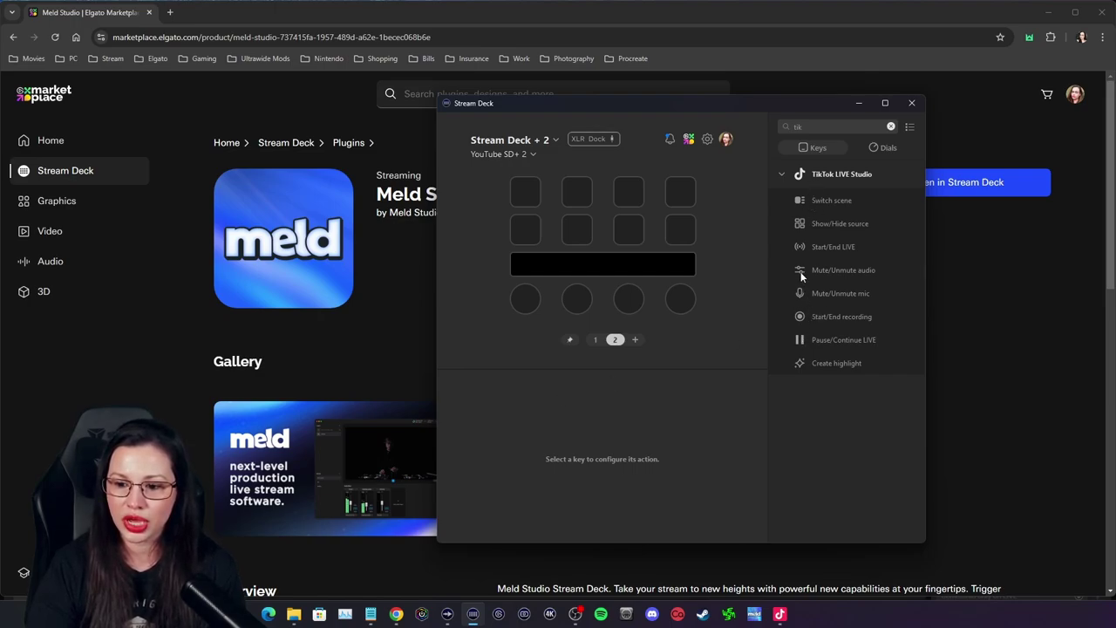
{"action": "left_click_drag", "start_coordinate": [800, 271], "coordinate": [531, 249]}
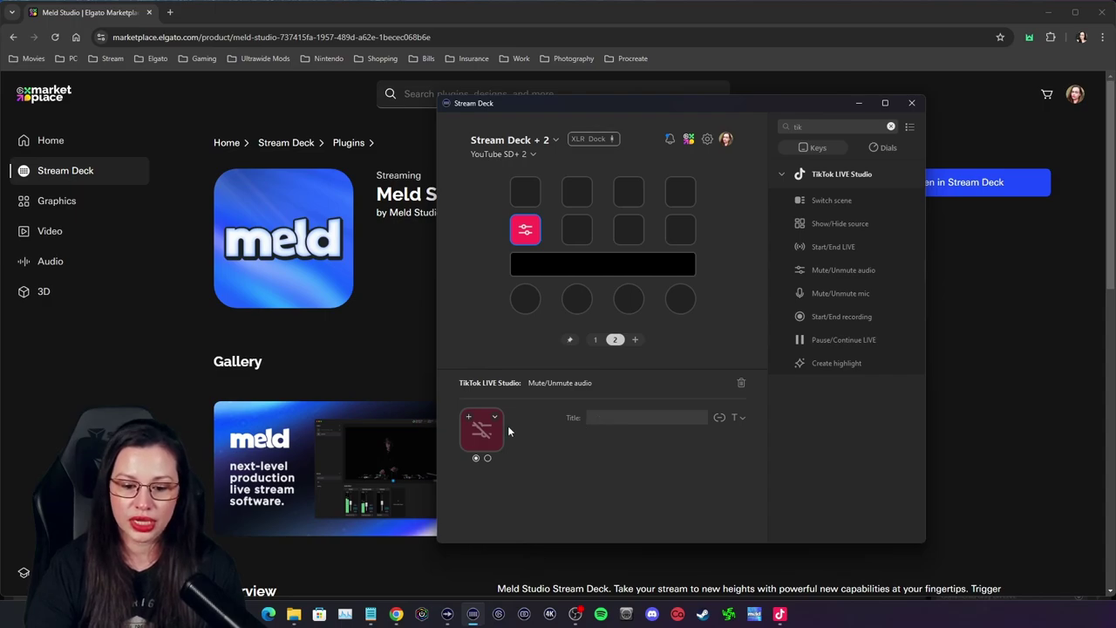
{"action": "left_click", "coordinate": [780, 614]}
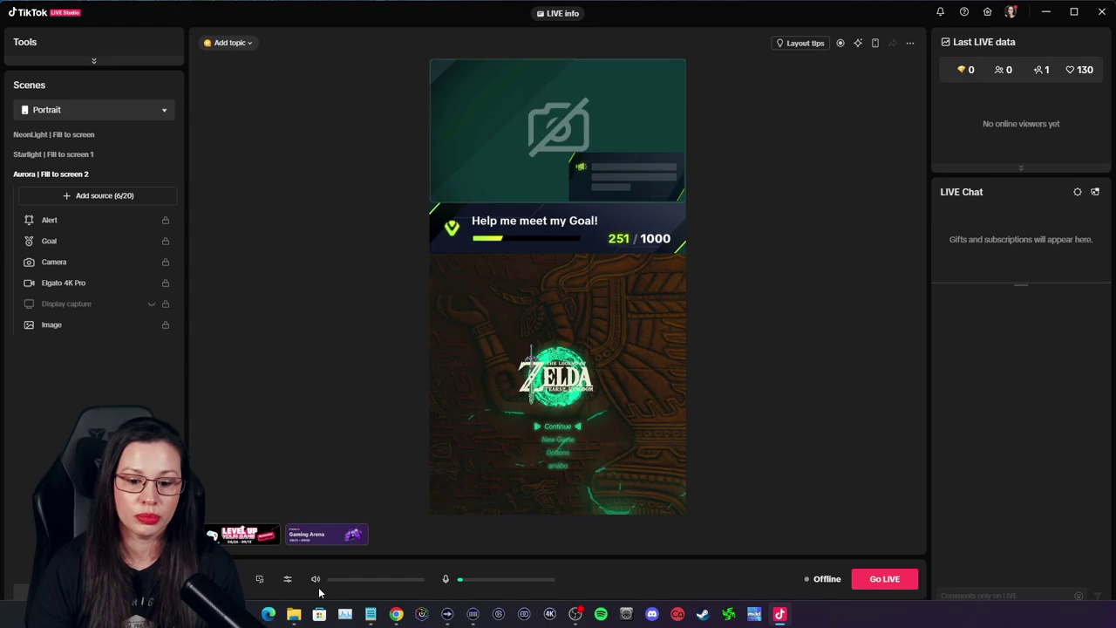
- Assign TikTok LIVE Studio's Mute/Unmute mic action to an empty Stream Deck key and close Stream Deck
{"action": "left_click", "coordinate": [472, 615]}
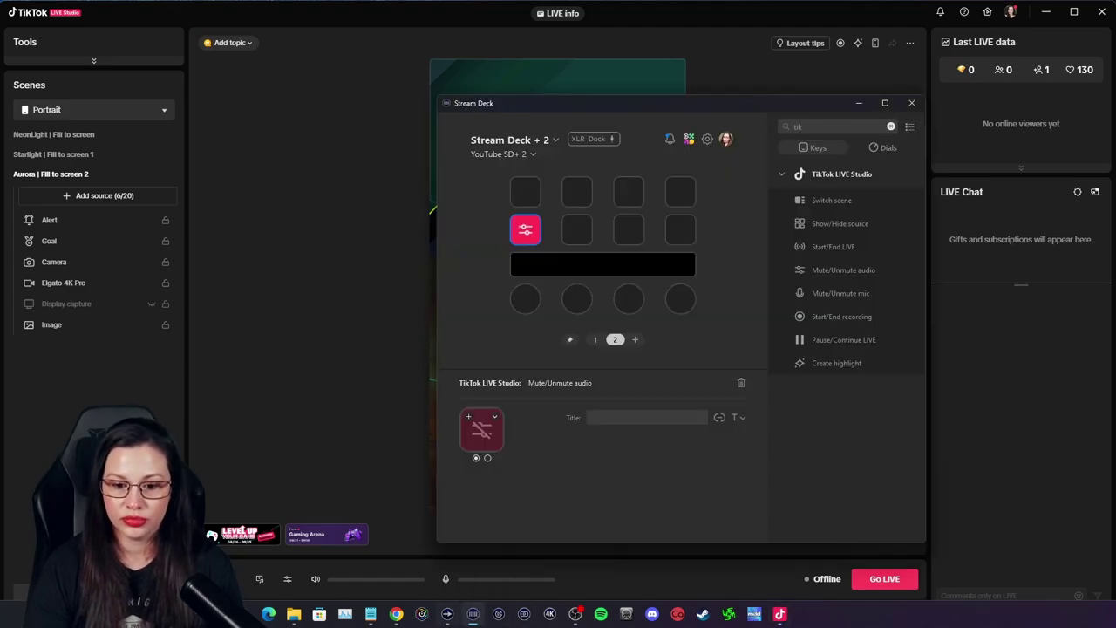
{"action": "left_click_drag", "start_coordinate": [796, 296], "coordinate": [576, 230]}
{"action": "left_click", "coordinate": [912, 104]}
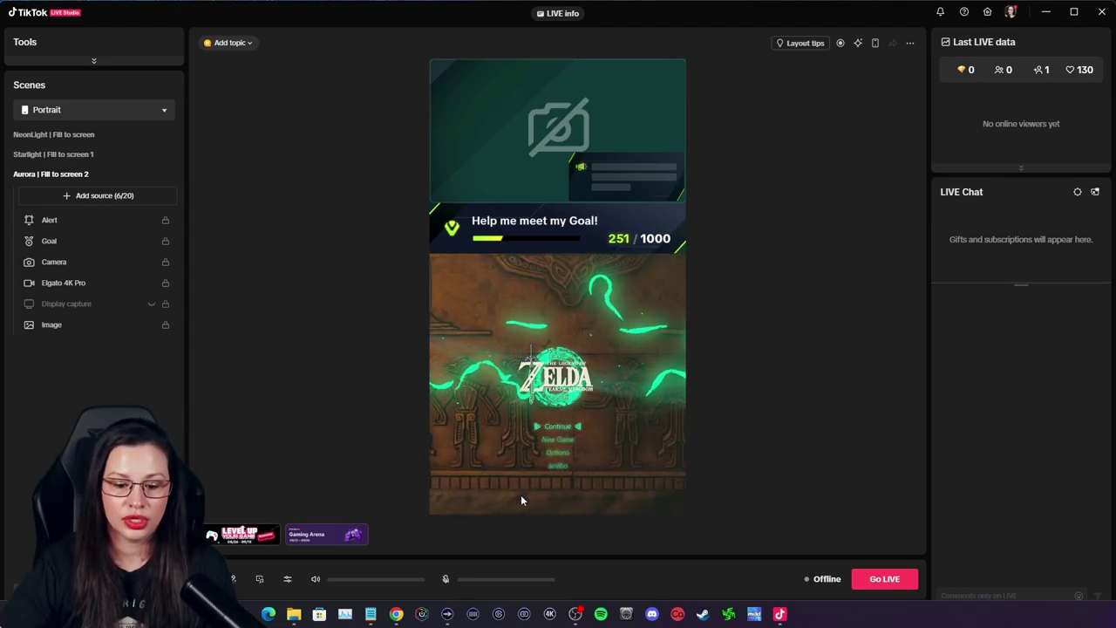
- Unmute the microphone and bring up the audio sources and levels panel
{"action": "left_click", "coordinate": [446, 583]}
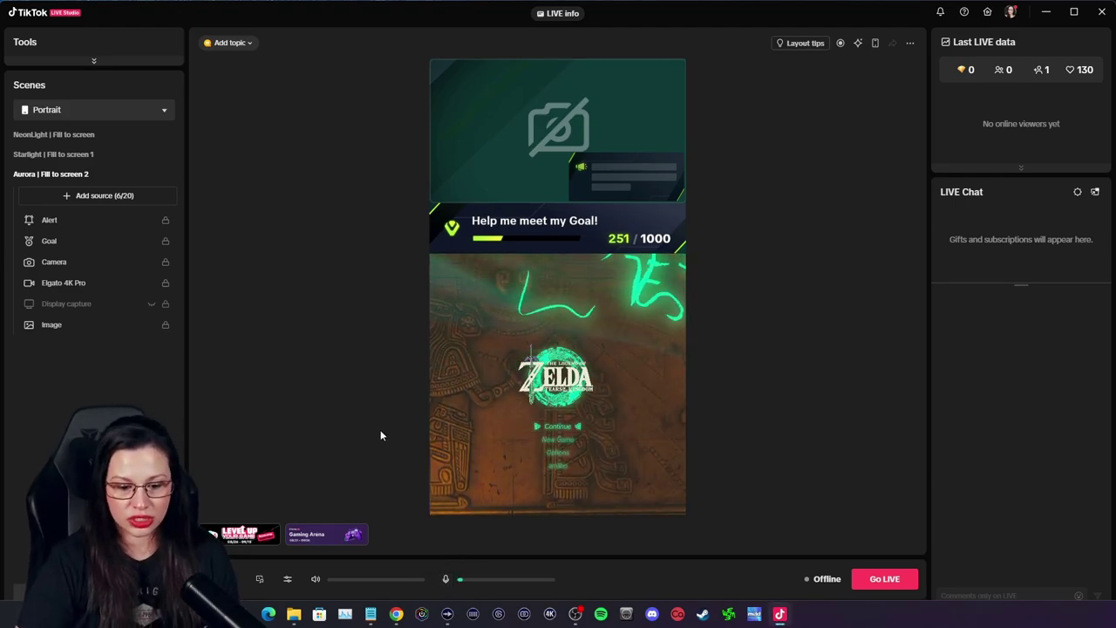
{"action": "left_click", "coordinate": [287, 579]}
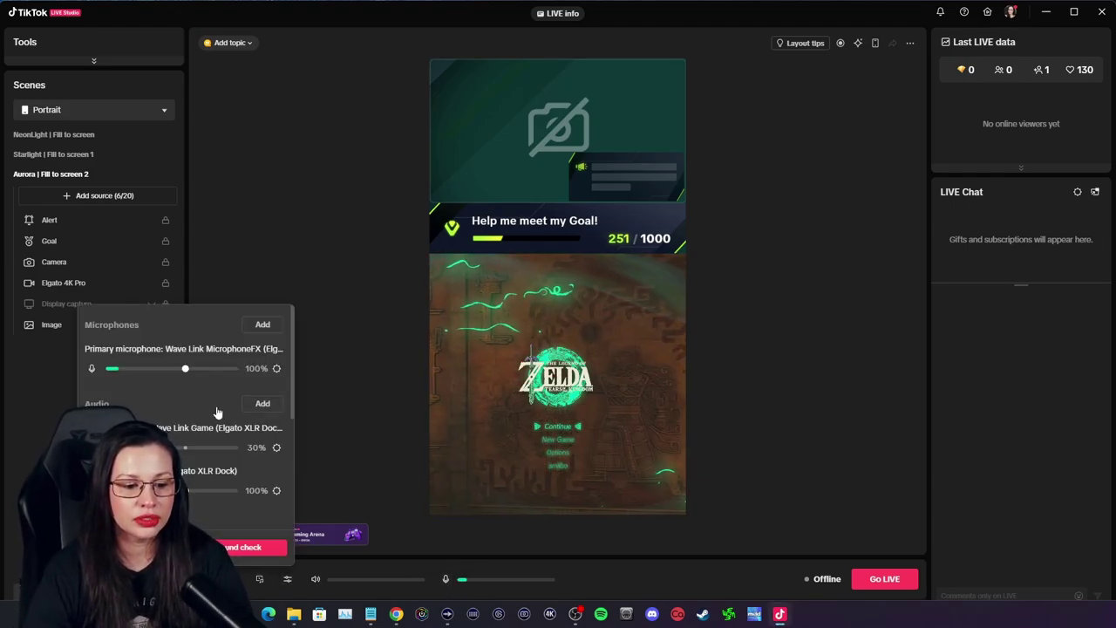
{"action": "scroll", "coordinate": [218, 398], "scroll_direction": "down", "scroll_amount": 3}
{"action": "scroll", "coordinate": [218, 399], "scroll_direction": "up", "scroll_amount": 3}
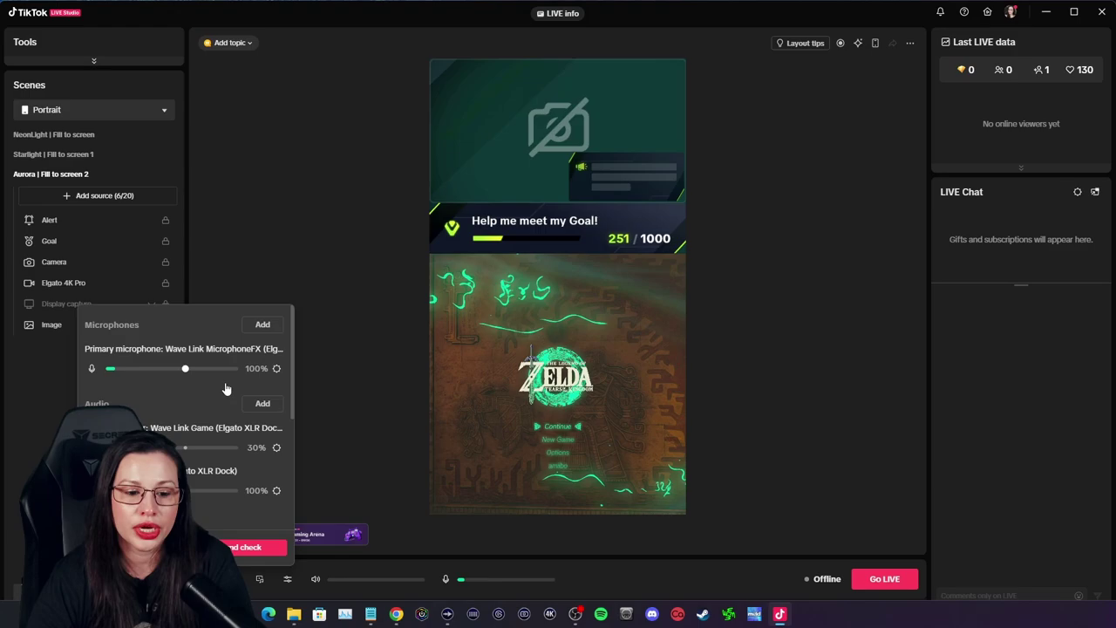
- Add Elgato 4K Pro Audio (Elgato 4K Pro) as a second microphone source at 35% volume
{"action": "left_click", "coordinate": [262, 326]}
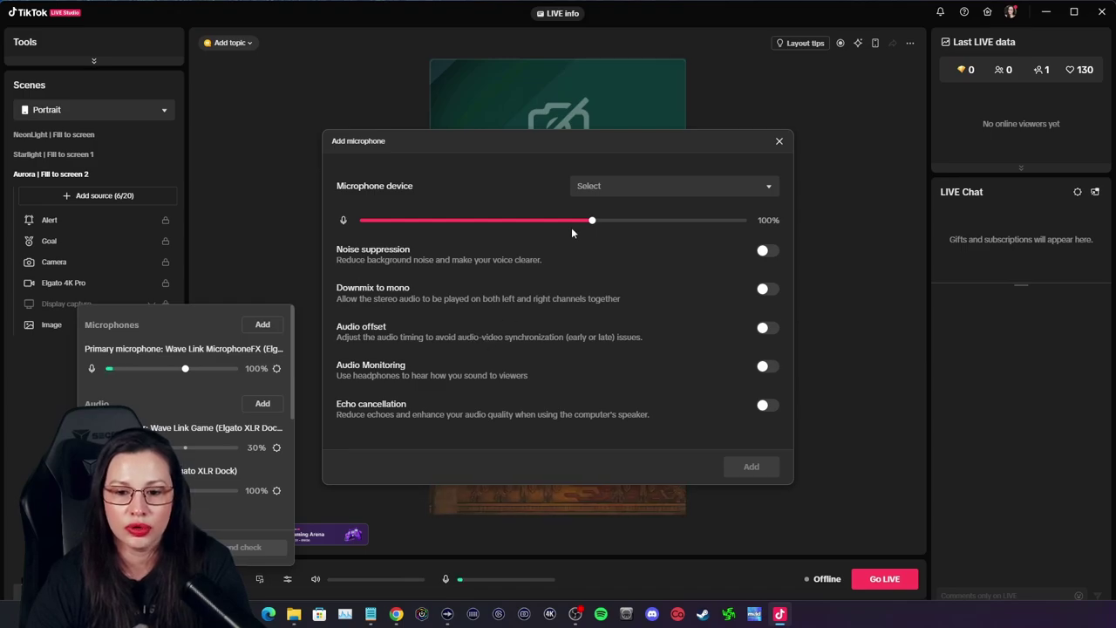
{"action": "left_click", "coordinate": [610, 185]}
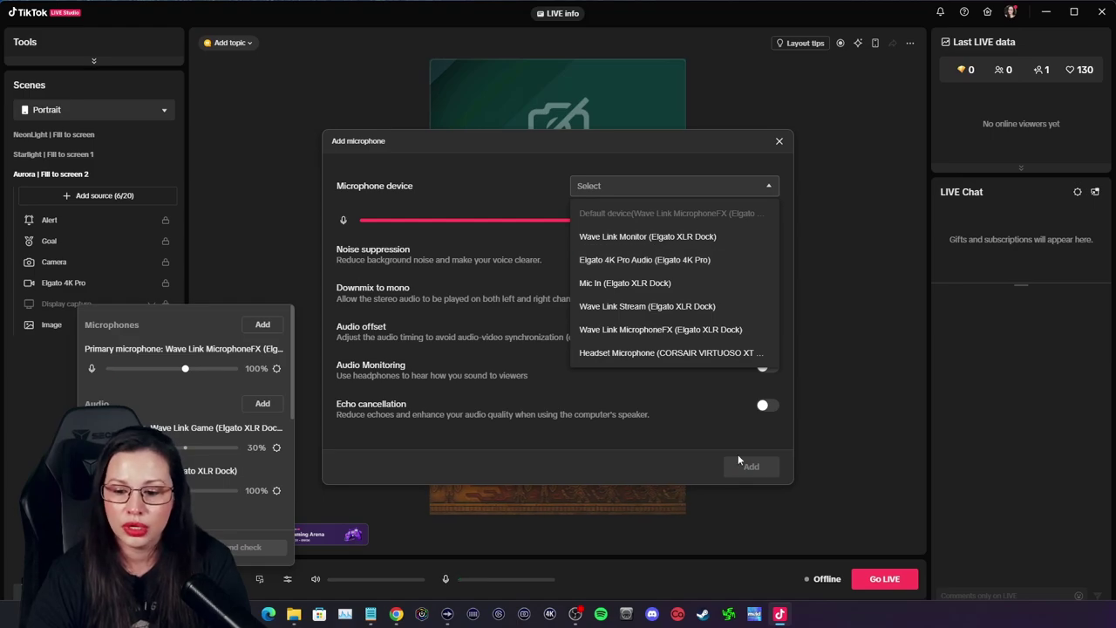
{"action": "left_click", "coordinate": [778, 141]}
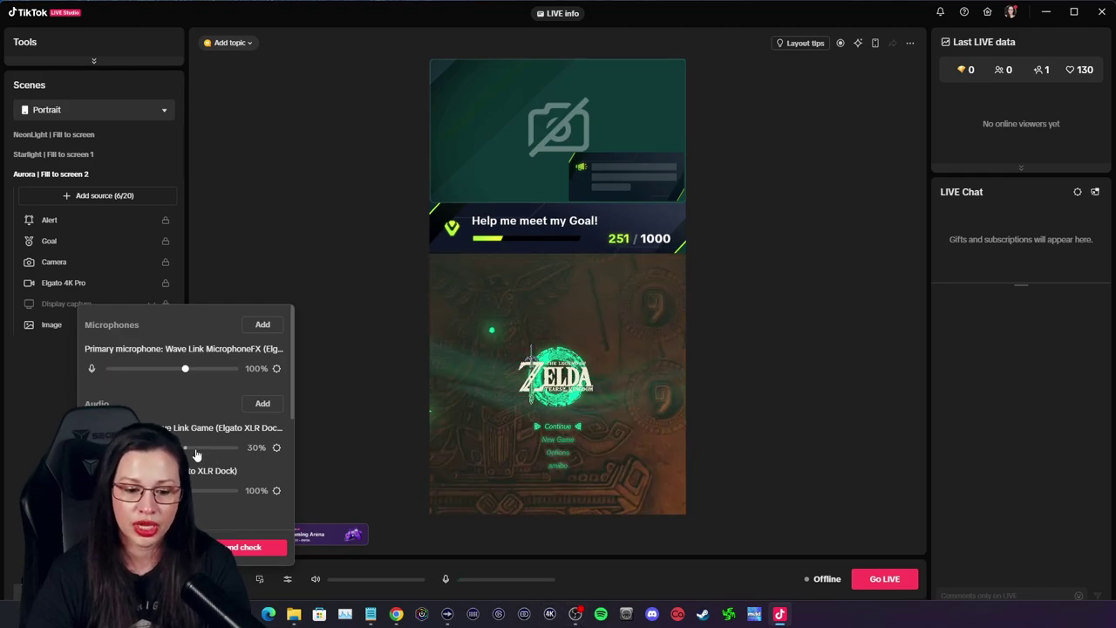
{"action": "left_click", "coordinate": [261, 324]}
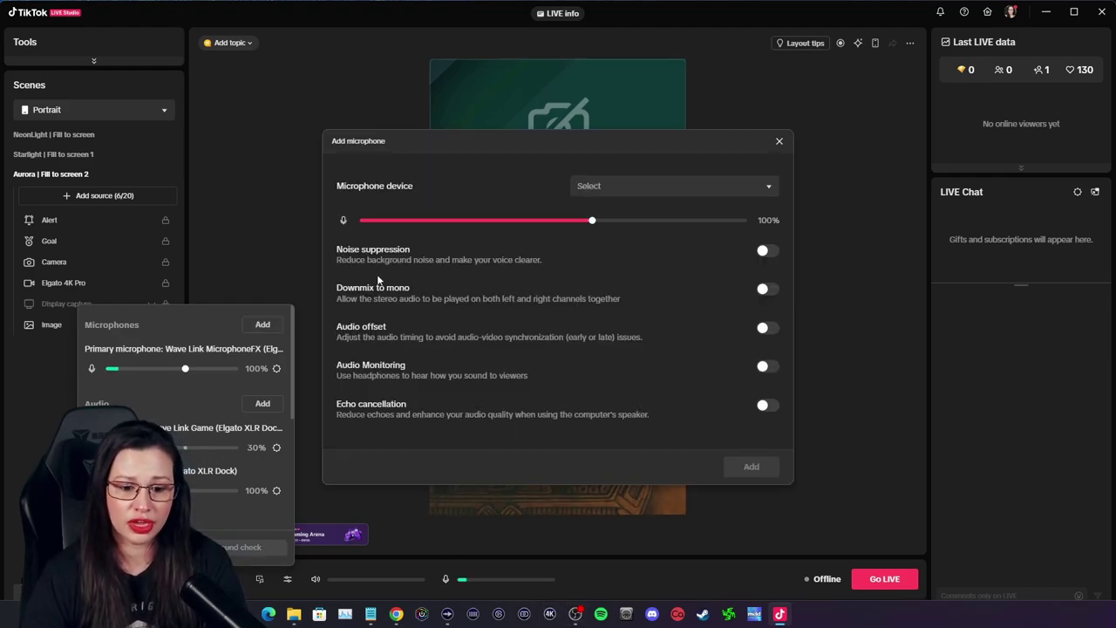
{"action": "left_click", "coordinate": [645, 186]}
{"action": "left_click", "coordinate": [638, 257]}
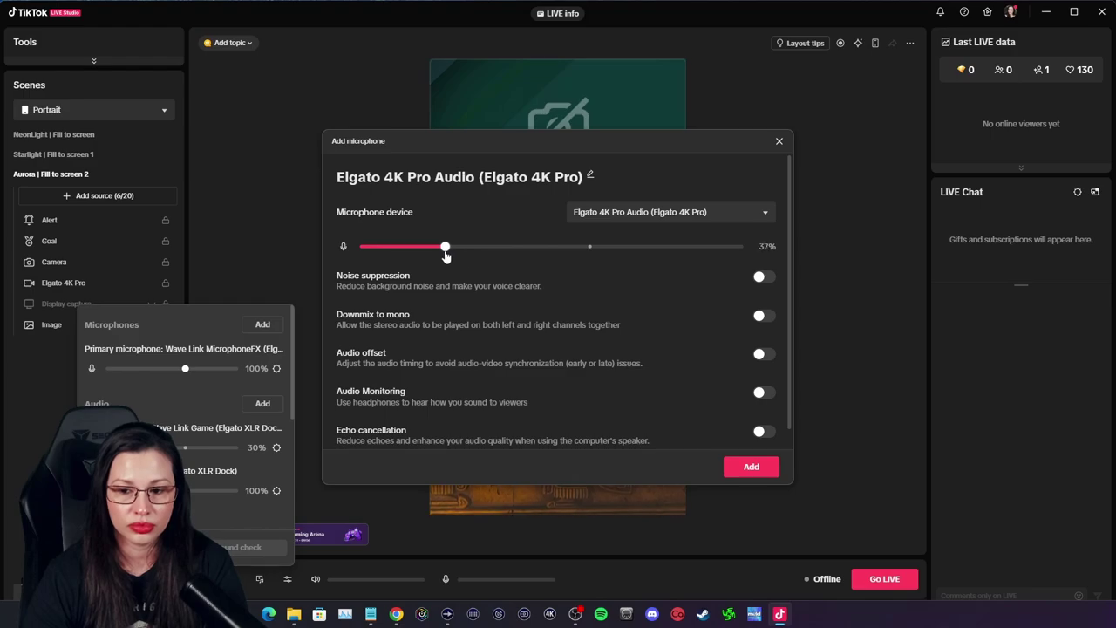
{"action": "left_click", "coordinate": [745, 468]}
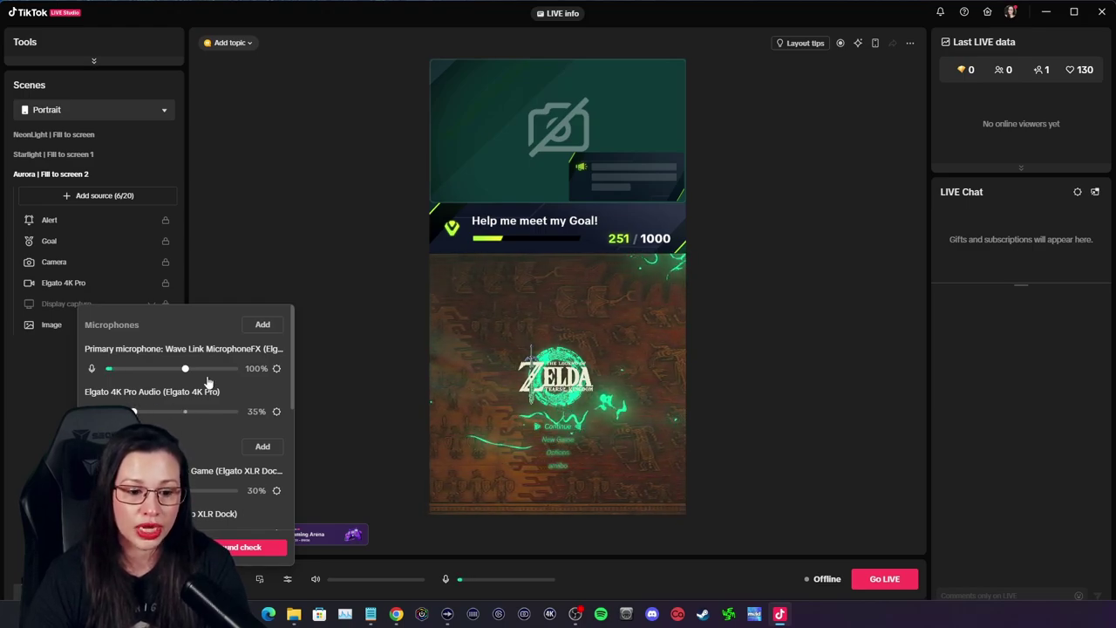
- Briefly open the Wave Link mixer, then hide it again
{"action": "scroll", "coordinate": [186, 445], "scroll_direction": "down", "scroll_amount": 3}
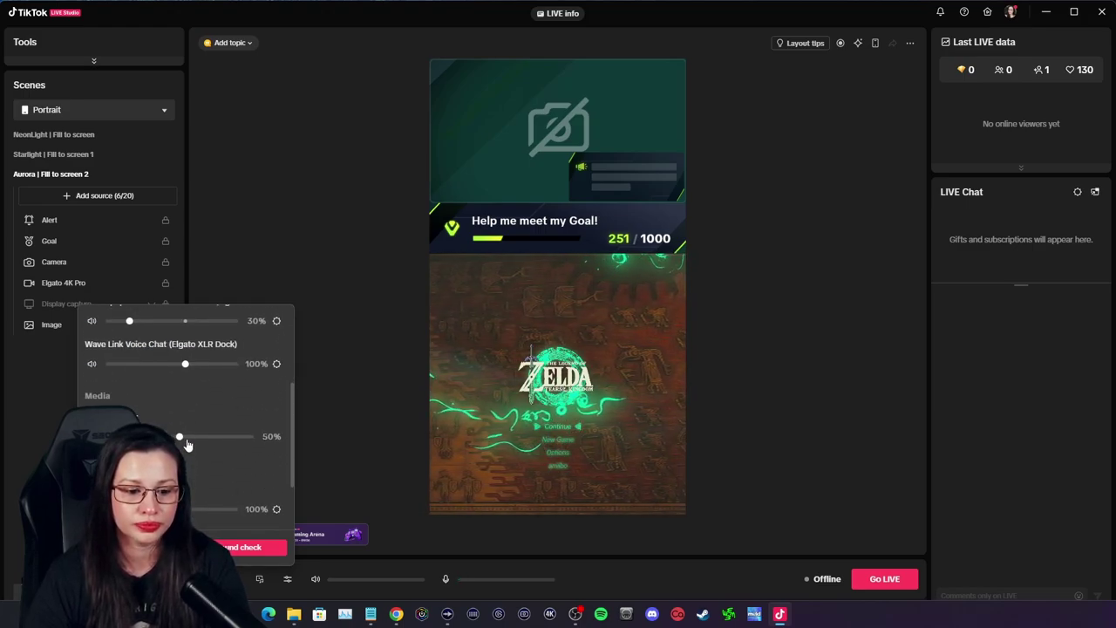
{"action": "scroll", "coordinate": [185, 444], "scroll_direction": "up", "scroll_amount": 3}
{"action": "left_click", "coordinate": [447, 614]}
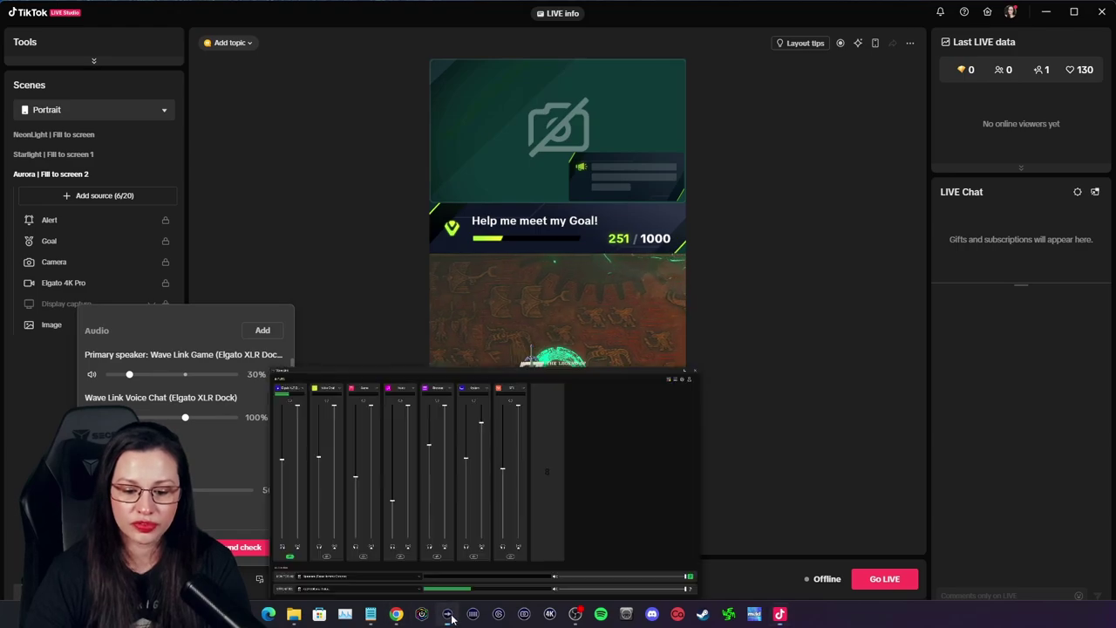
{"action": "left_click", "coordinate": [447, 614]}
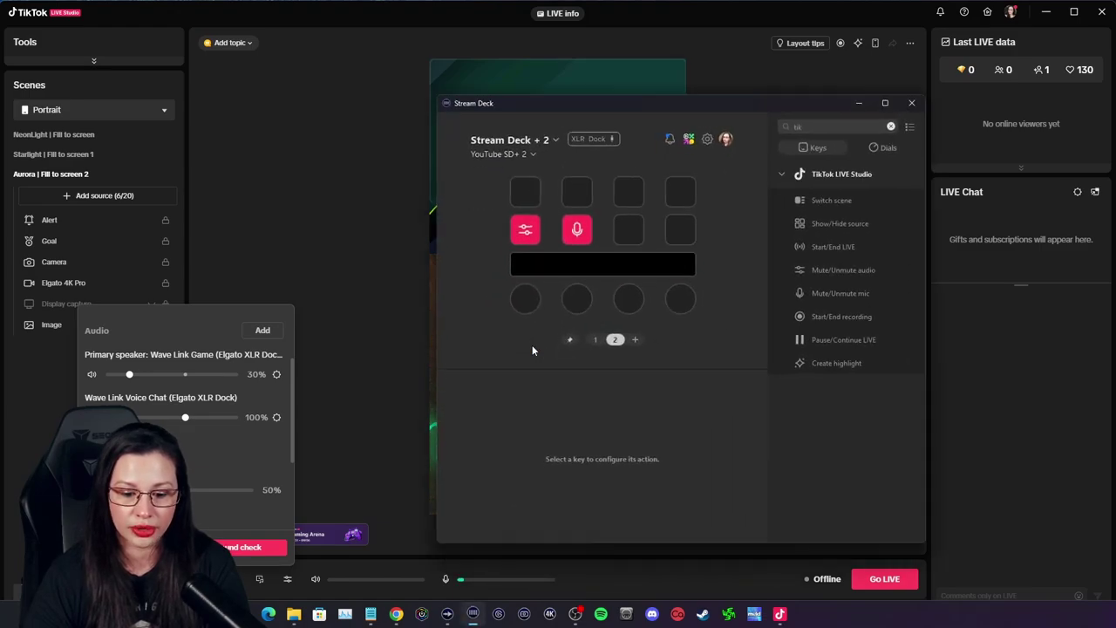
- Compare TikTok LIVE Studio's Dials and Keys actions in Stream Deck, then close Stream Deck
{"action": "left_click", "coordinate": [875, 150]}
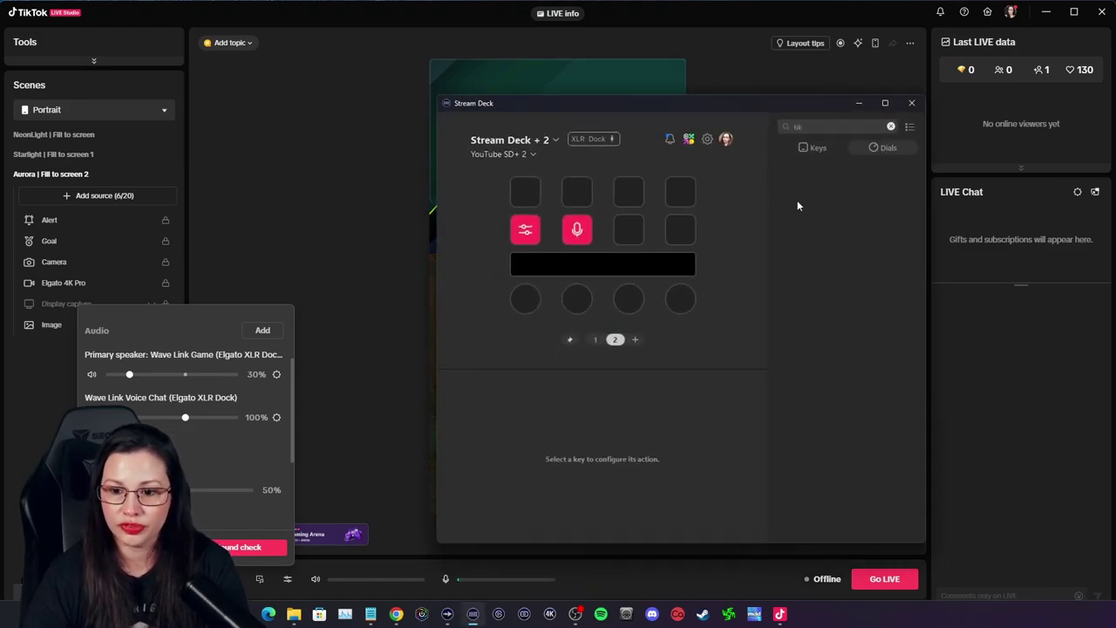
{"action": "left_click", "coordinate": [814, 148]}
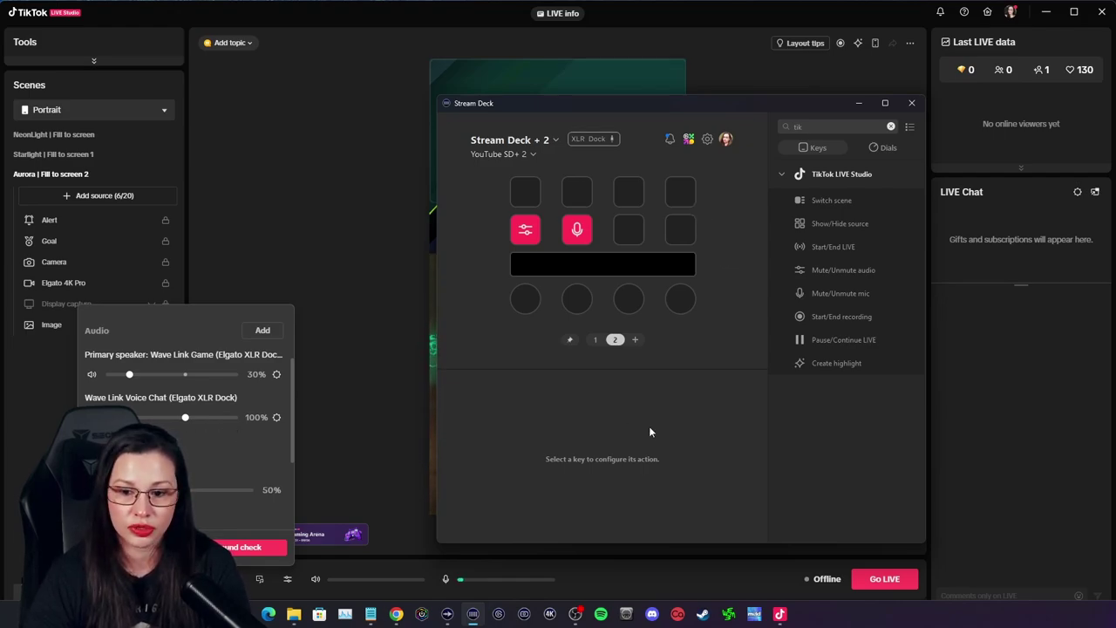
{"action": "left_click", "coordinate": [911, 103]}
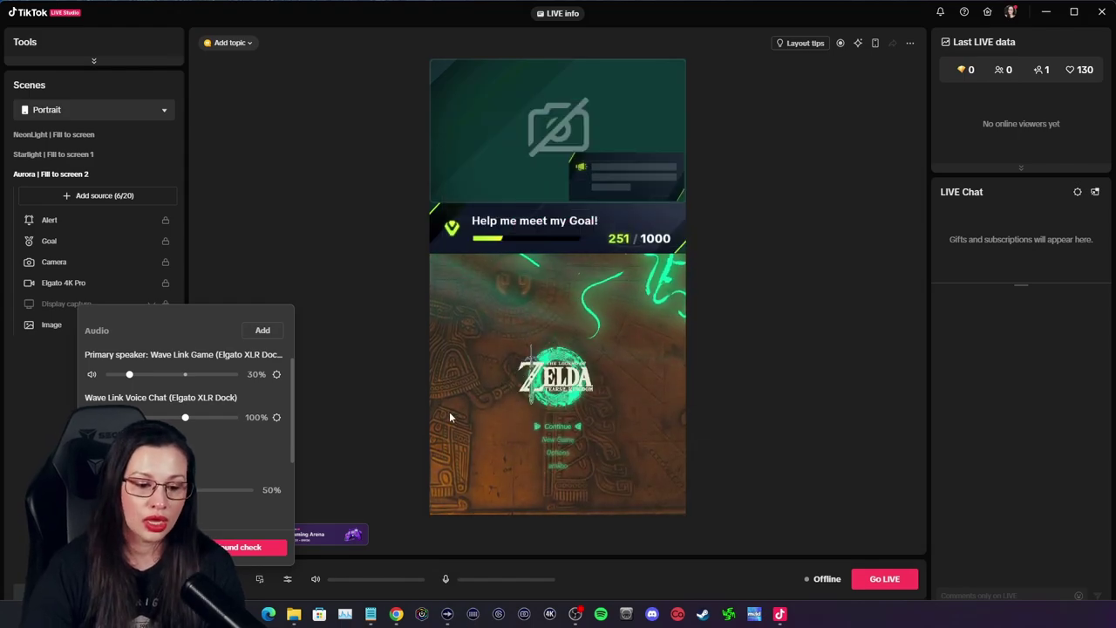
- Add Wave Link Music (Elgato XLR Dock) as an audio source with volume at 35%
{"action": "scroll", "coordinate": [215, 454], "scroll_direction": "down", "scroll_amount": 5}
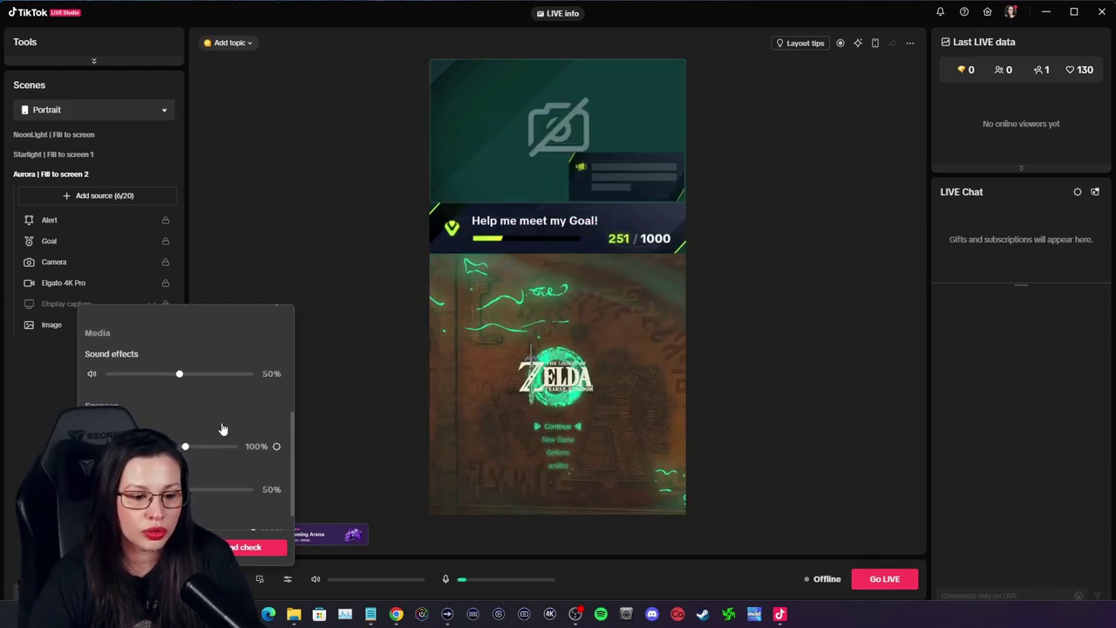
{"action": "scroll", "coordinate": [218, 423], "scroll_direction": "up", "scroll_amount": 4}
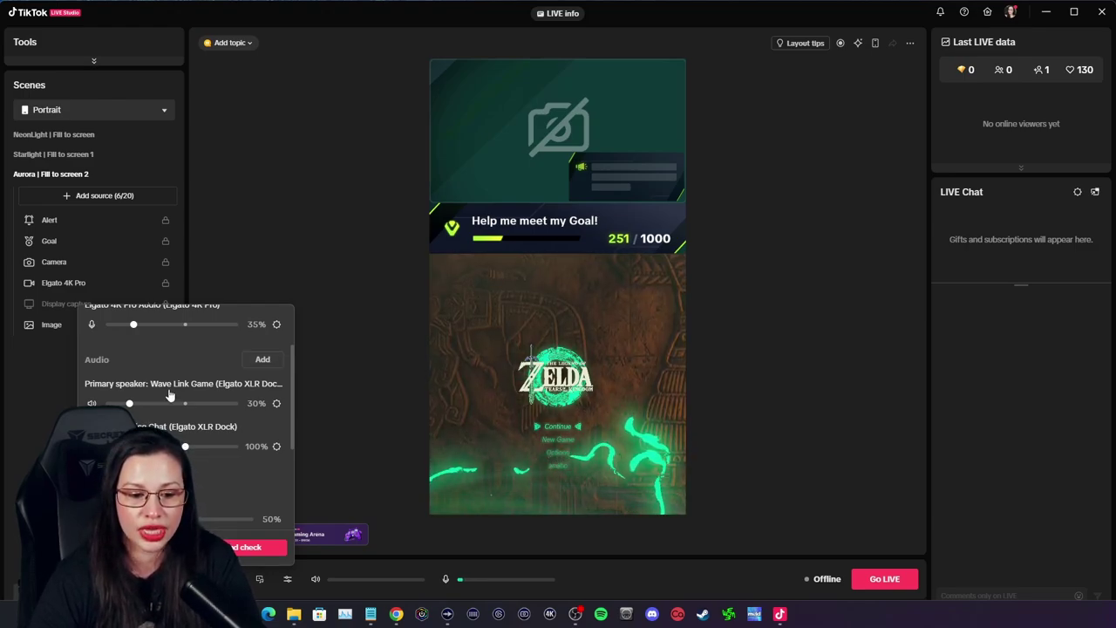
{"action": "left_click", "coordinate": [263, 361]}
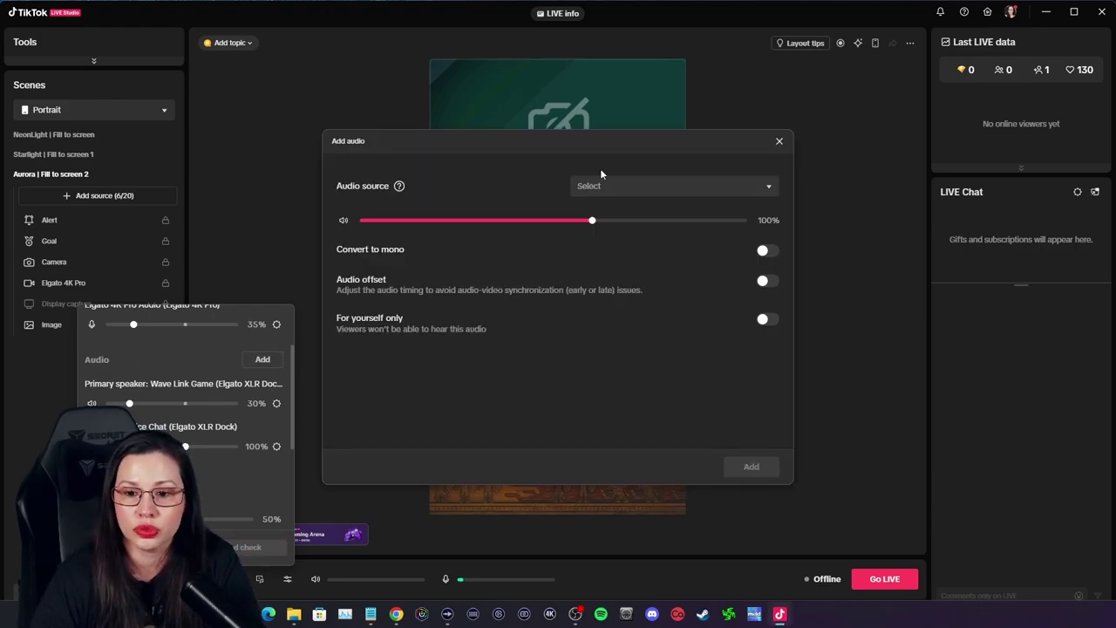
{"action": "left_click", "coordinate": [620, 188]}
{"action": "scroll", "coordinate": [663, 331], "scroll_direction": "down", "scroll_amount": 3}
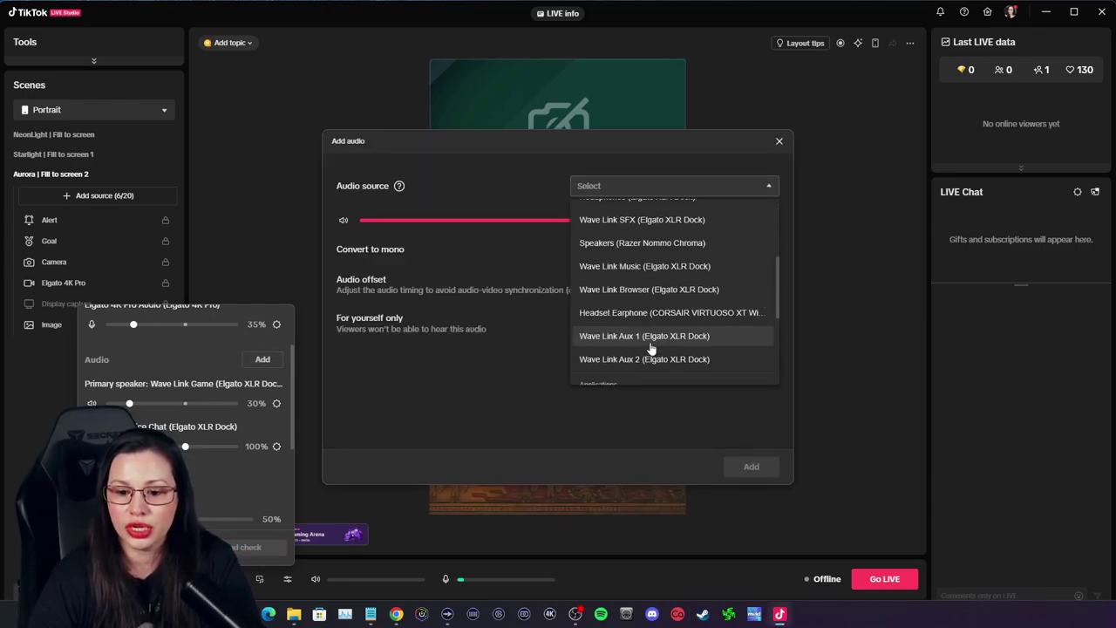
{"action": "left_click", "coordinate": [654, 263]}
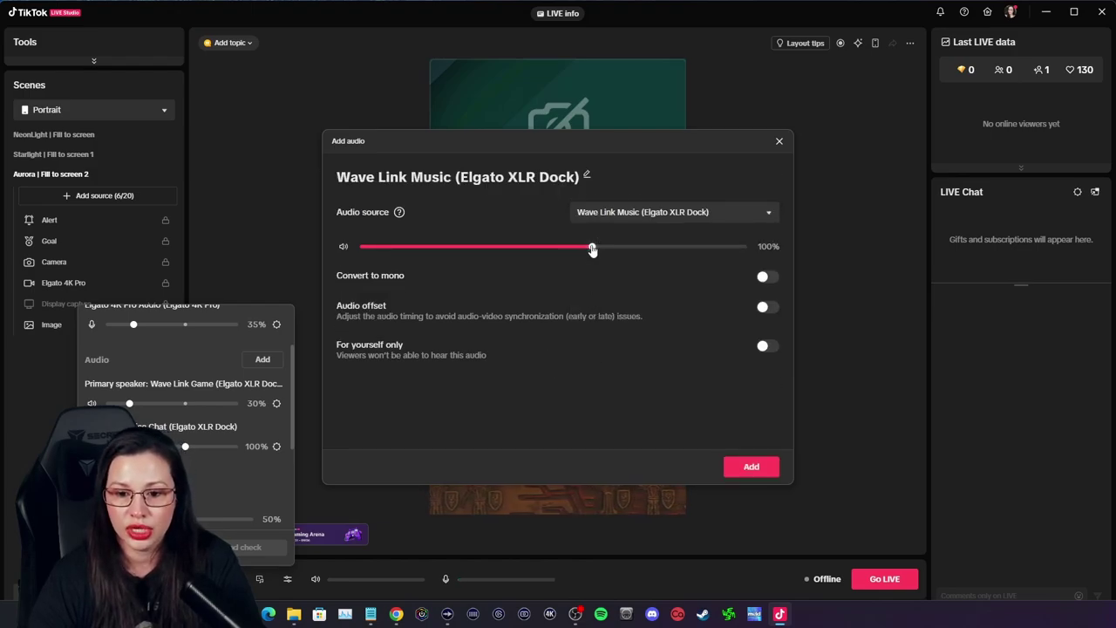
{"action": "left_click_drag", "start_coordinate": [475, 260], "coordinate": [453, 258]}
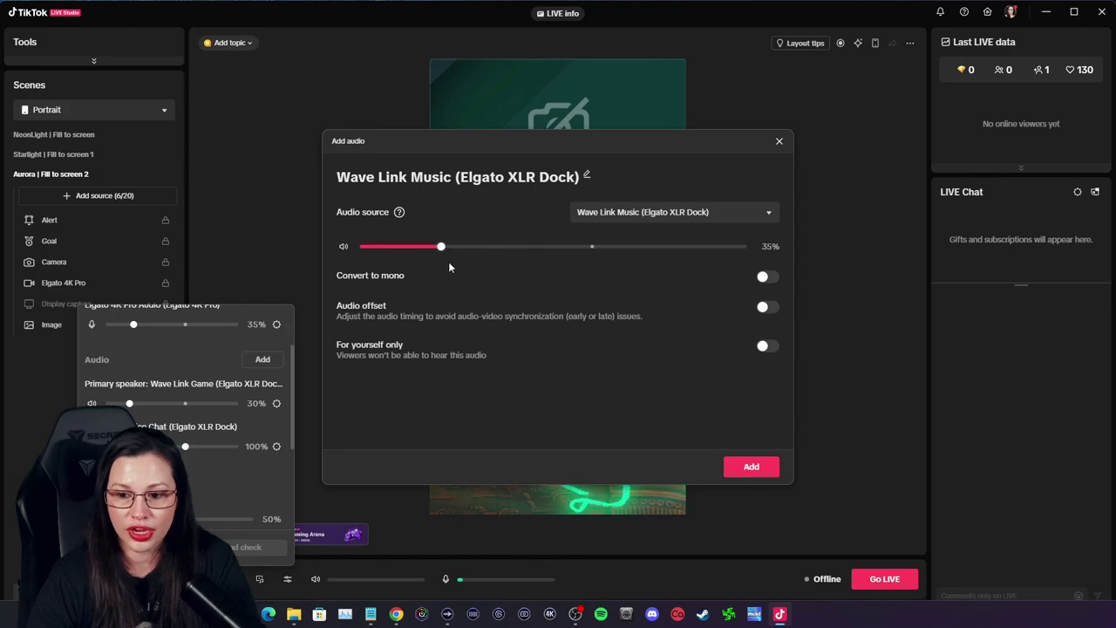
{"action": "left_click", "coordinate": [751, 467]}
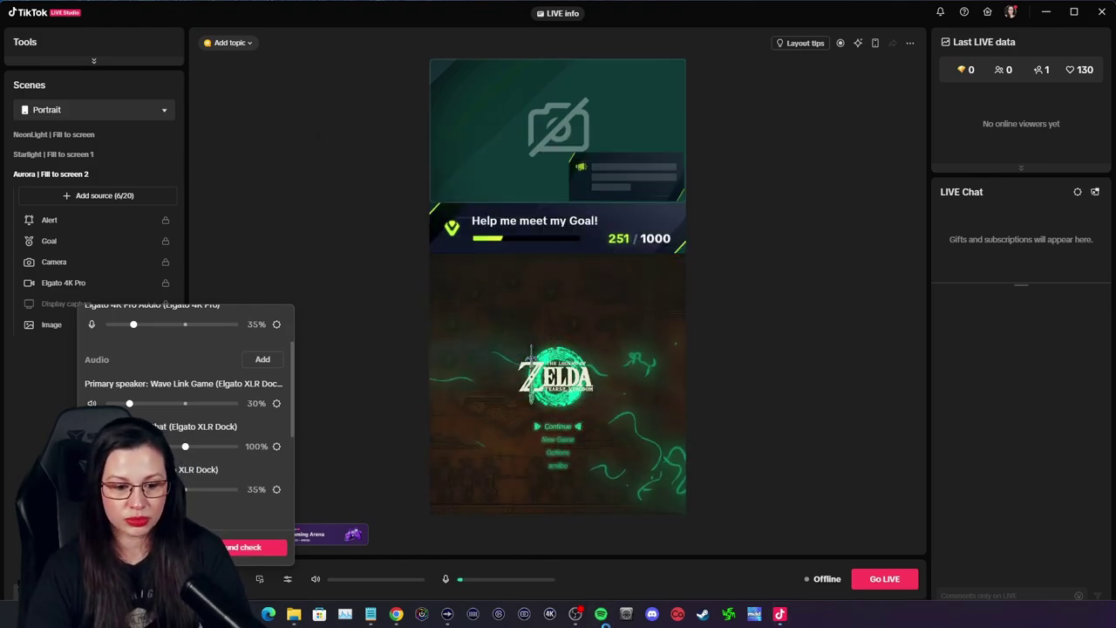
- Play the StreamBeats artist's tracks from Spotify's library, then minimize Spotify
{"action": "left_click", "coordinate": [601, 613]}
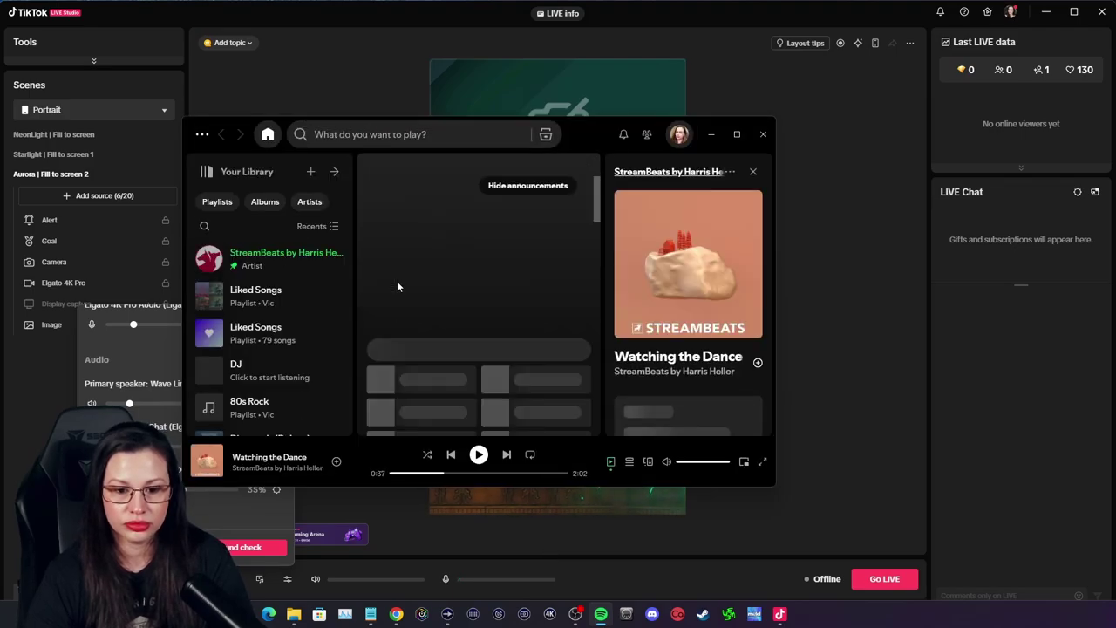
{"action": "left_click", "coordinate": [270, 257]}
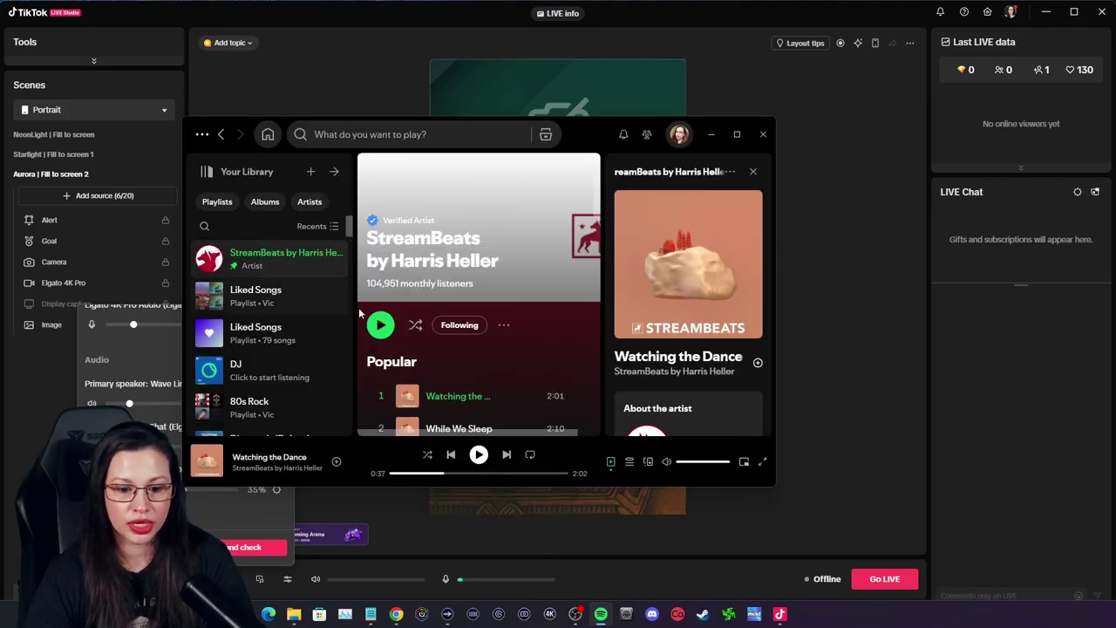
{"action": "scroll", "coordinate": [392, 305], "scroll_direction": "down", "scroll_amount": 1}
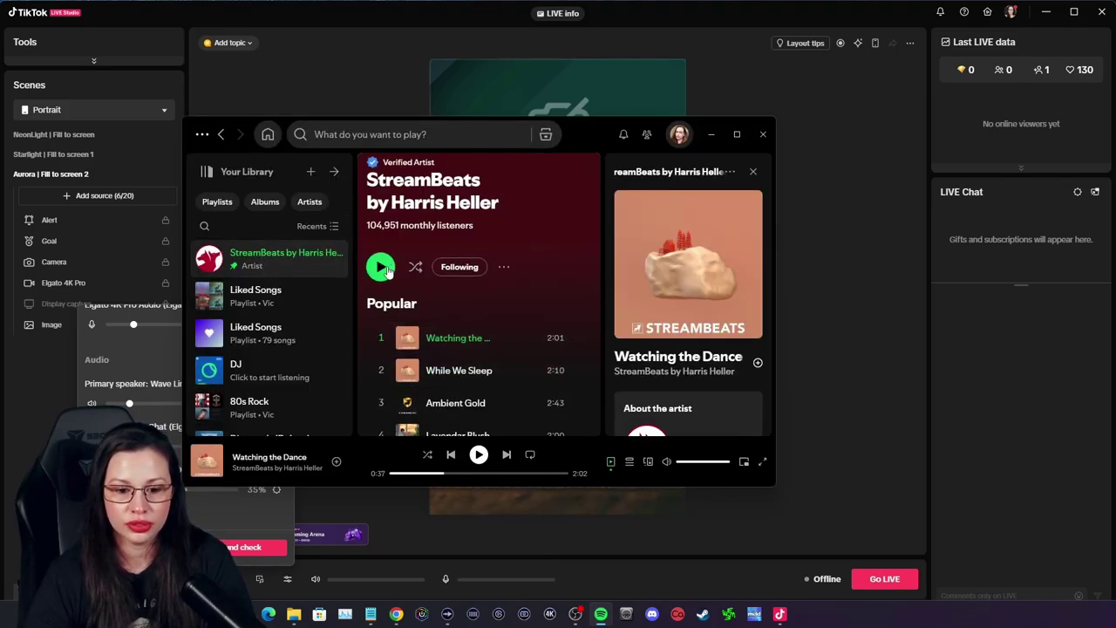
{"action": "left_click", "coordinate": [381, 267]}
{"action": "left_click", "coordinate": [711, 135]}
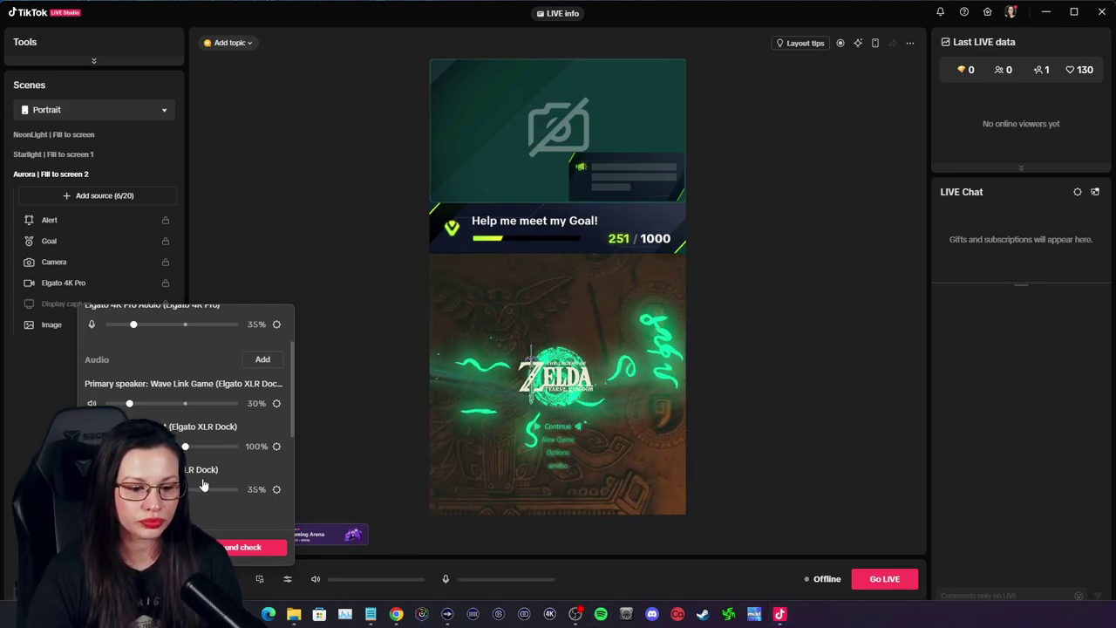
- Add Wave Link SFX (Elgato XLR Dock) as an audio source at about 50% volume
{"action": "left_click", "coordinate": [263, 360]}
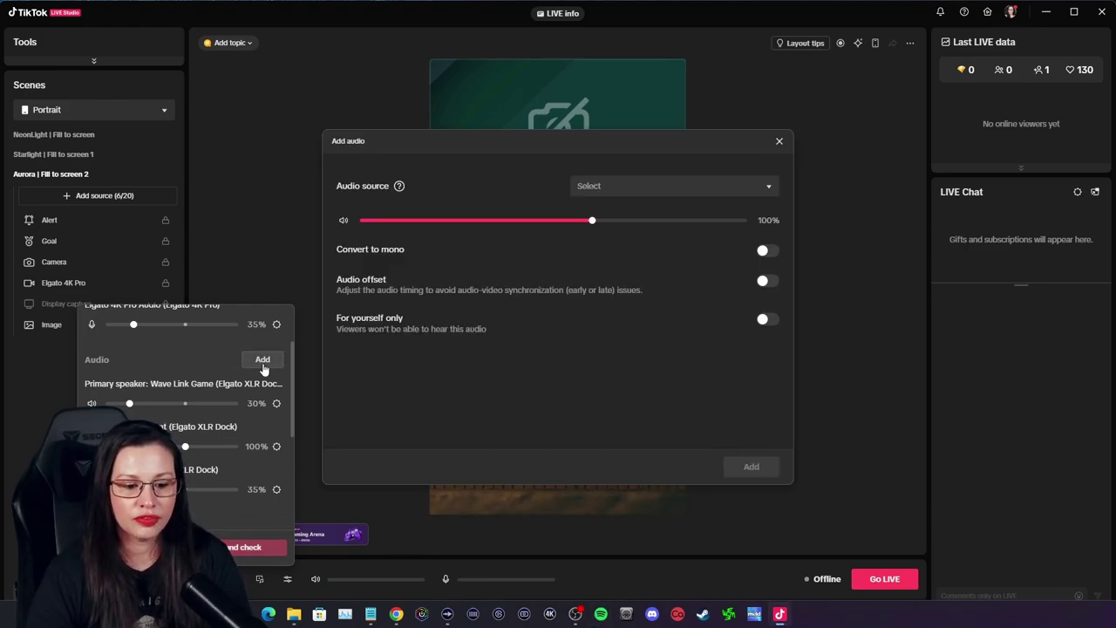
{"action": "left_click", "coordinate": [634, 189]}
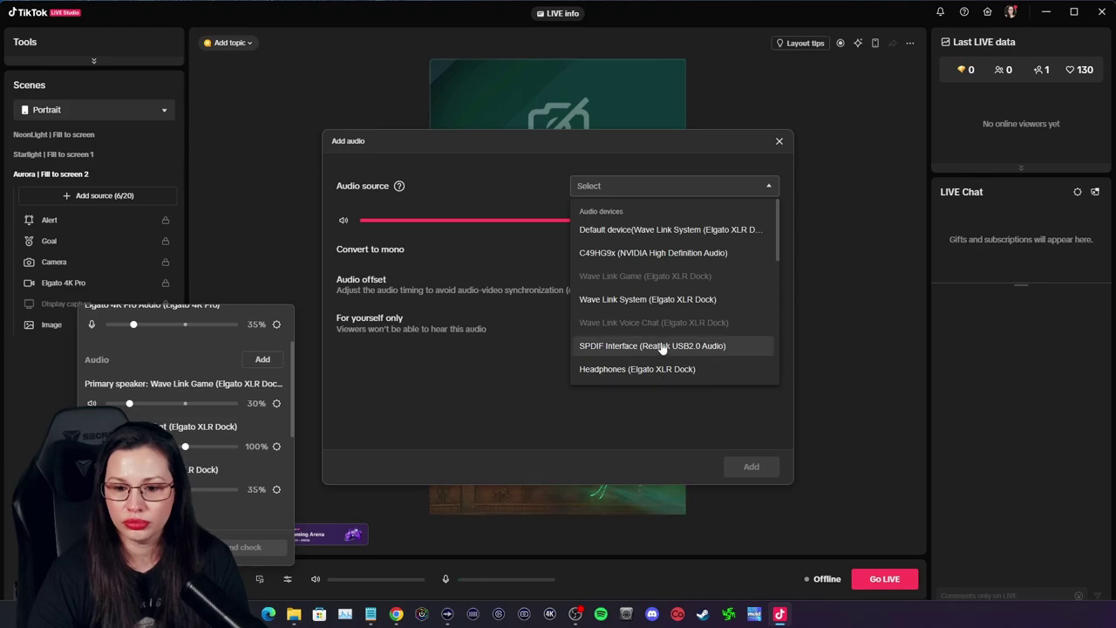
{"action": "scroll", "coordinate": [662, 347], "scroll_direction": "down", "scroll_amount": 3}
{"action": "scroll", "coordinate": [640, 353], "scroll_direction": "up", "scroll_amount": 2}
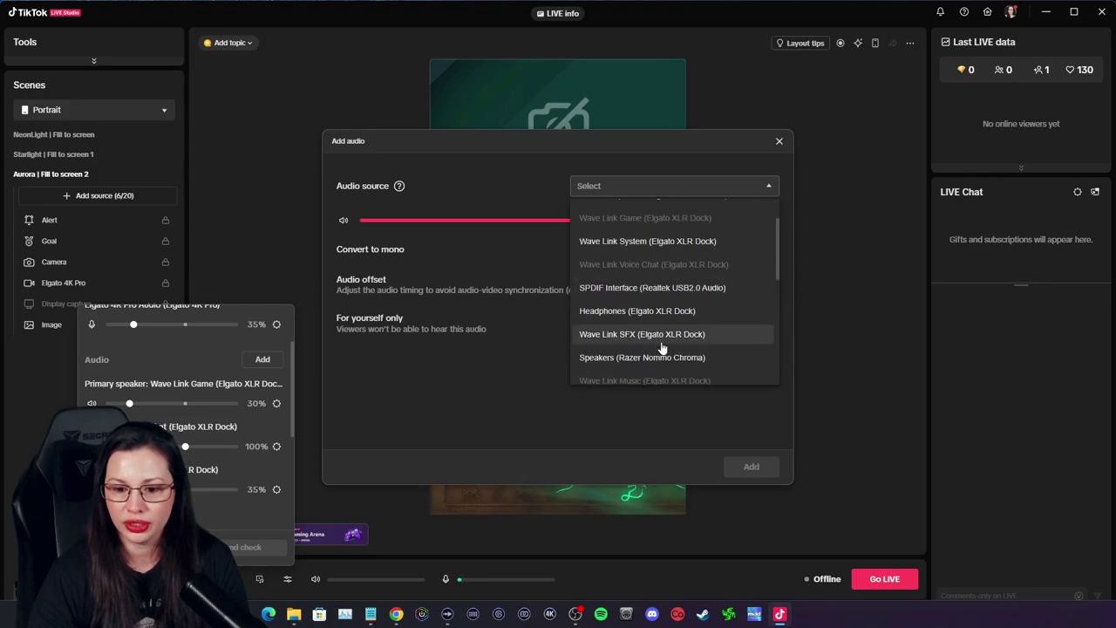
{"action": "left_click", "coordinate": [638, 335]}
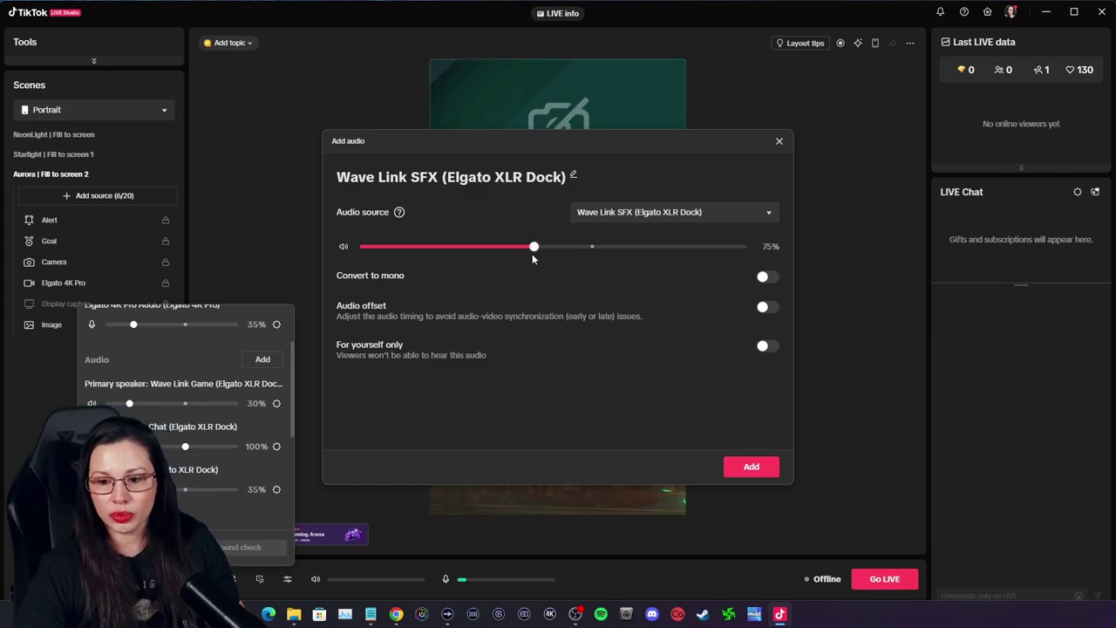
{"action": "left_click_drag", "start_coordinate": [508, 256], "coordinate": [499, 256]}
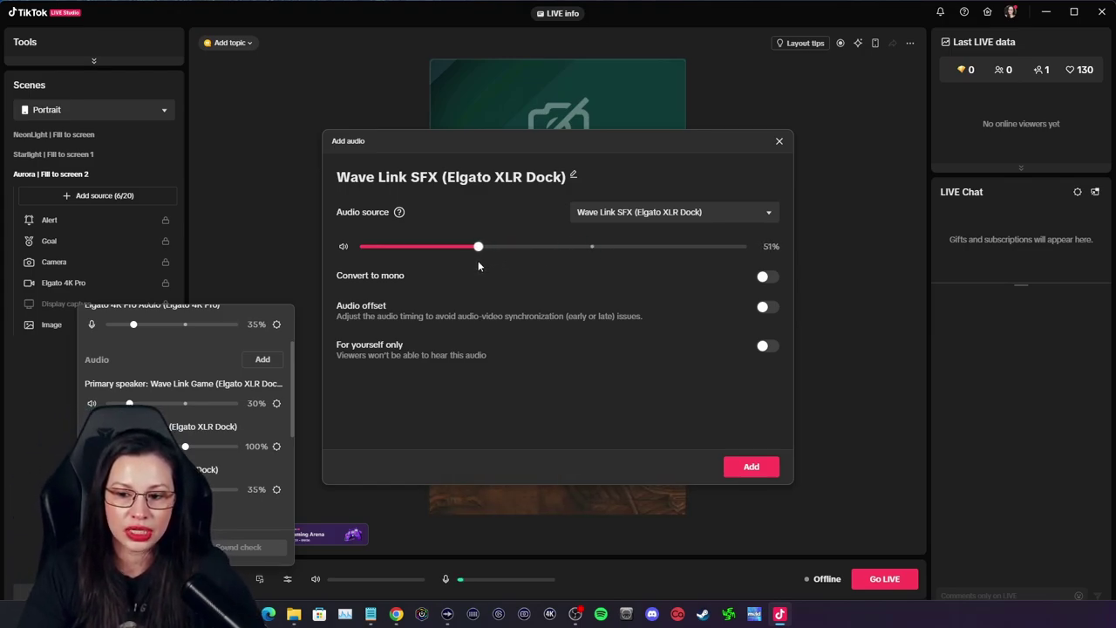
{"action": "left_click", "coordinate": [737, 466]}
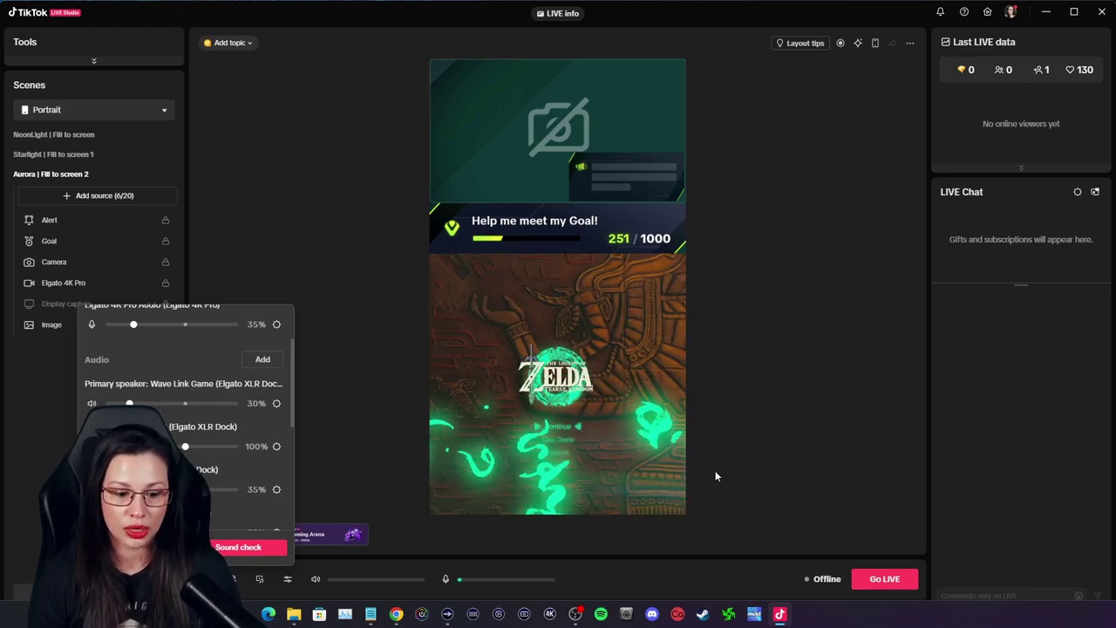
- Review the audio sources, now including Wave Link SFX at 50%, and close the audio popup
{"action": "scroll", "coordinate": [169, 393], "scroll_direction": "down", "scroll_amount": 2}
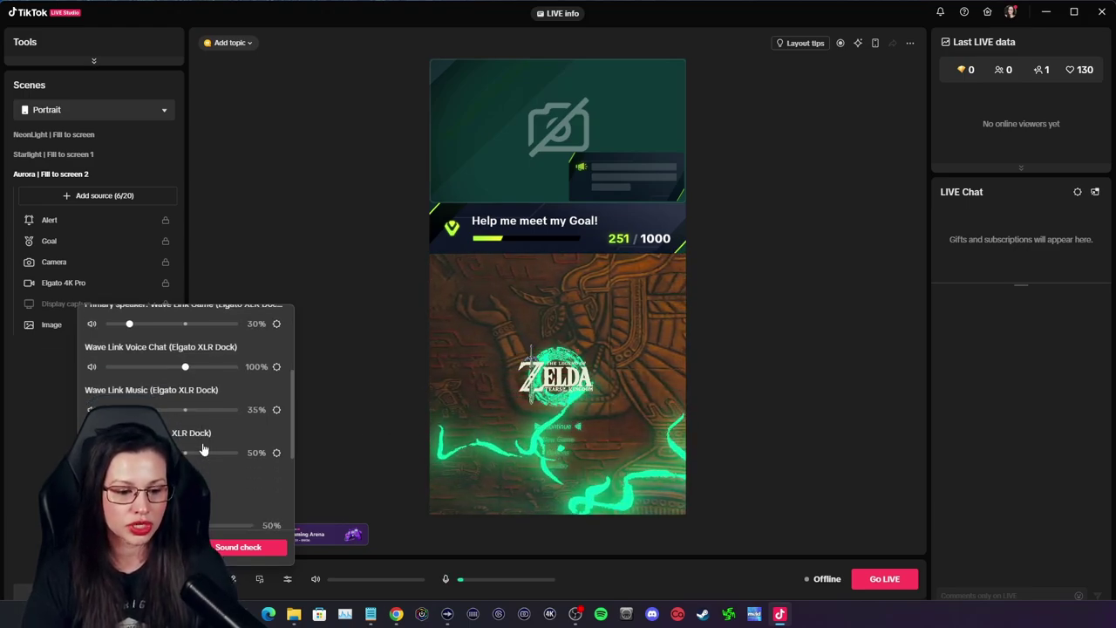
{"action": "scroll", "coordinate": [169, 393], "scroll_direction": "up", "scroll_amount": 5}
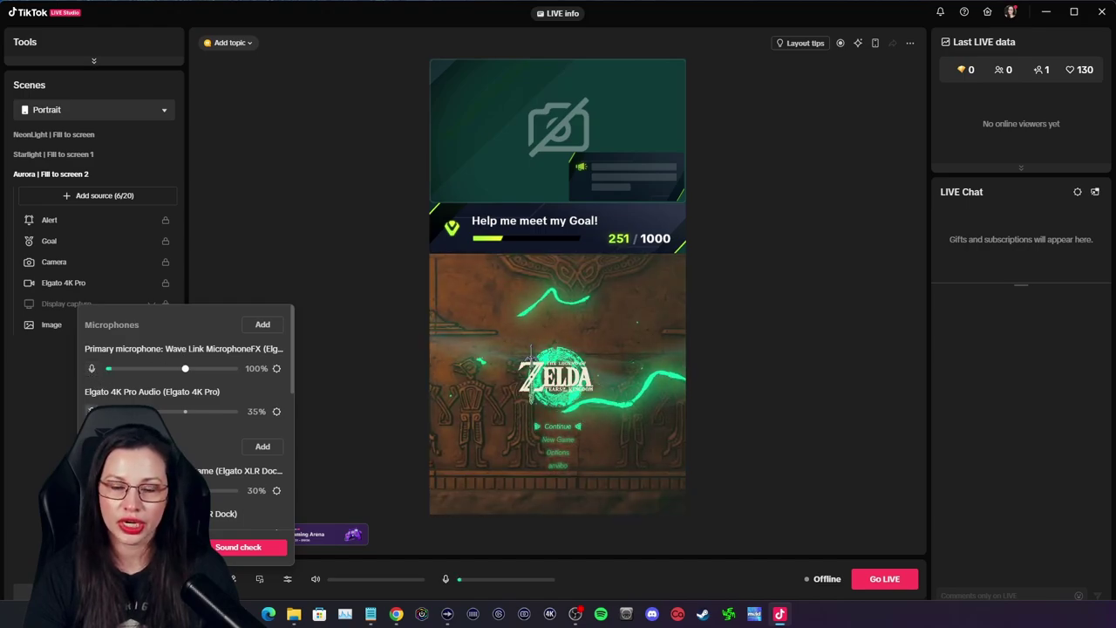
{"action": "left_click", "coordinate": [353, 396]}
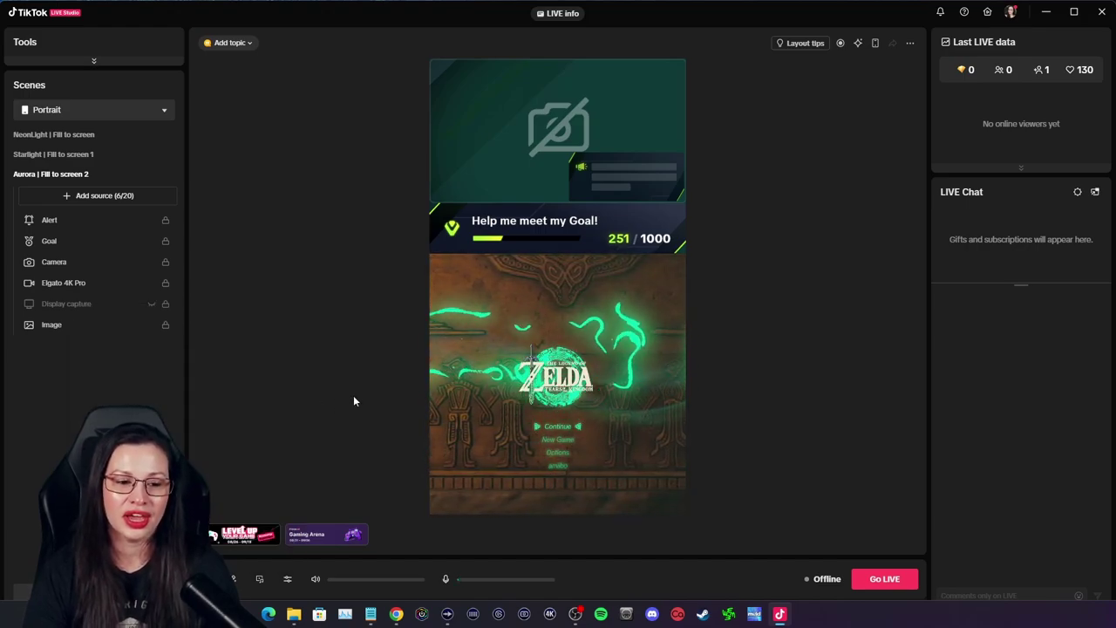